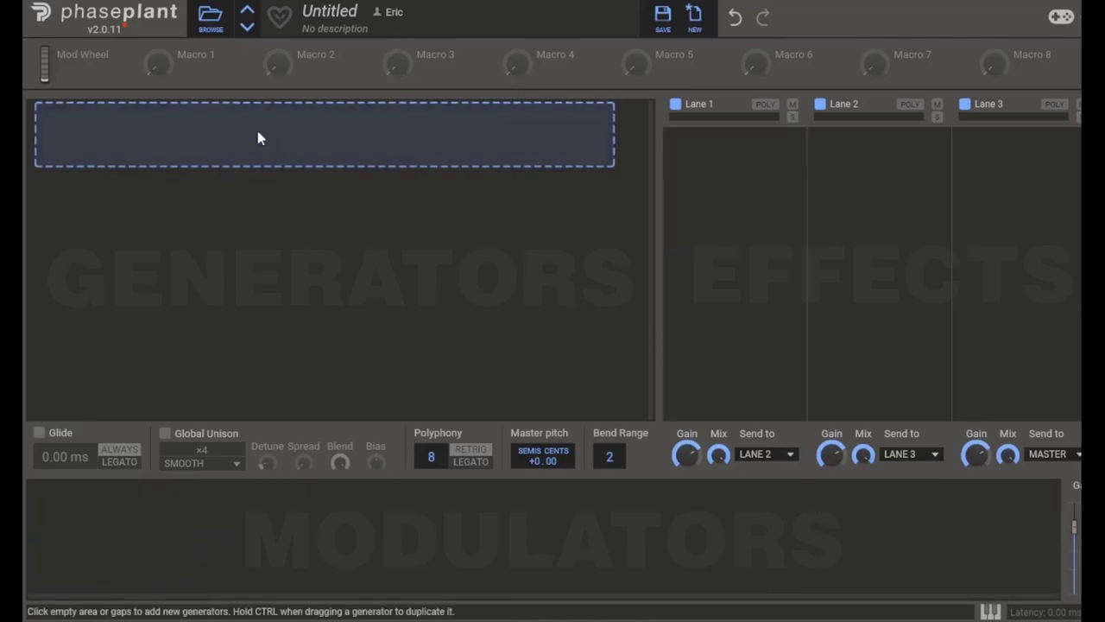
Step: Add an Analog oscillator generator, then remove its group
left_click(259, 135)
left_click(280, 190)
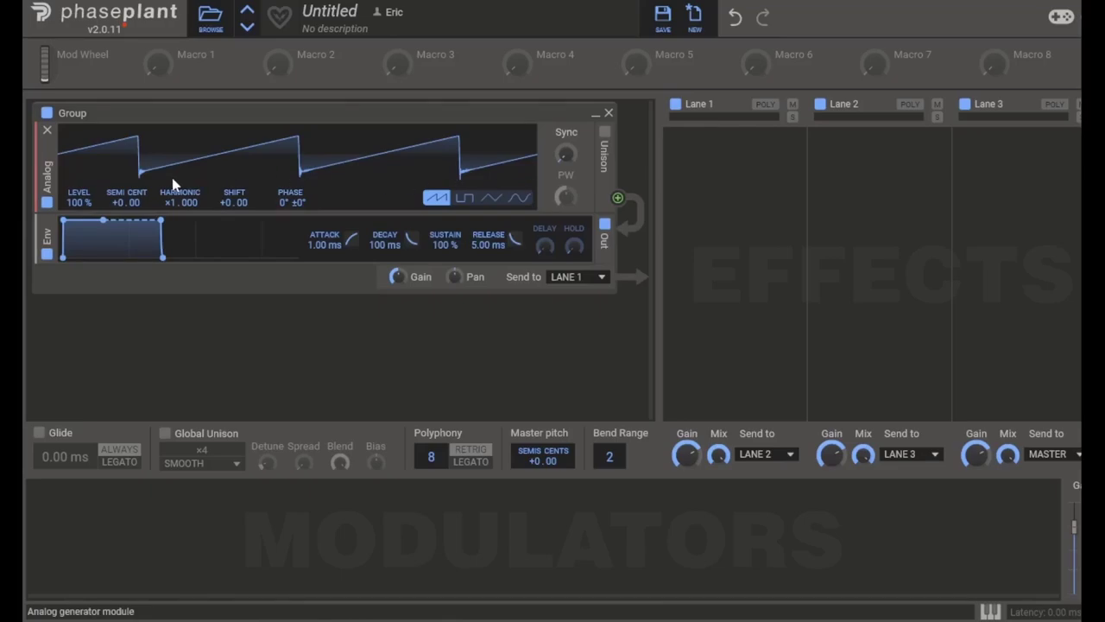
left_click(609, 112)
Step: Add a Sampler loaded with the Drums > Agogo sample, then delete it and reopen the generator list
left_click(311, 140)
left_click(335, 219)
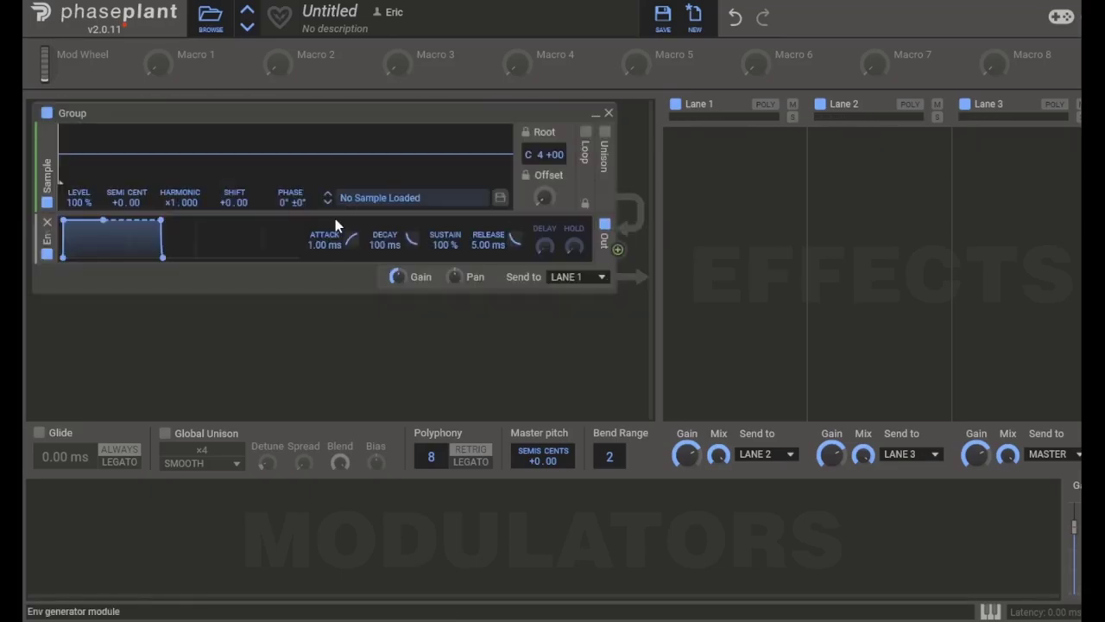
left_click(389, 197)
left_click(570, 388)
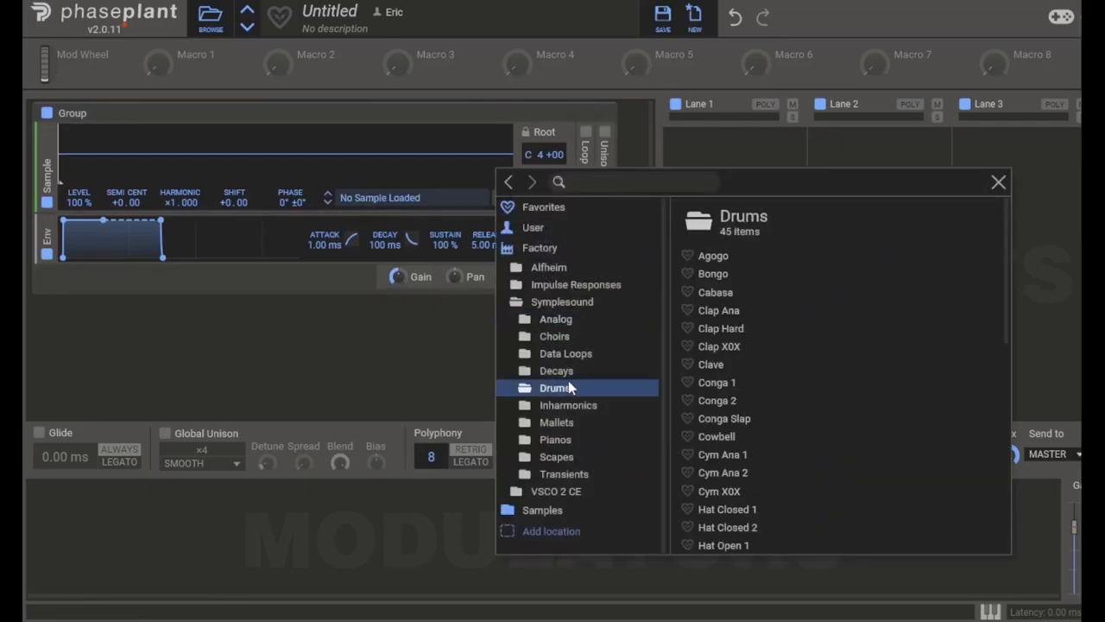
left_click(730, 256)
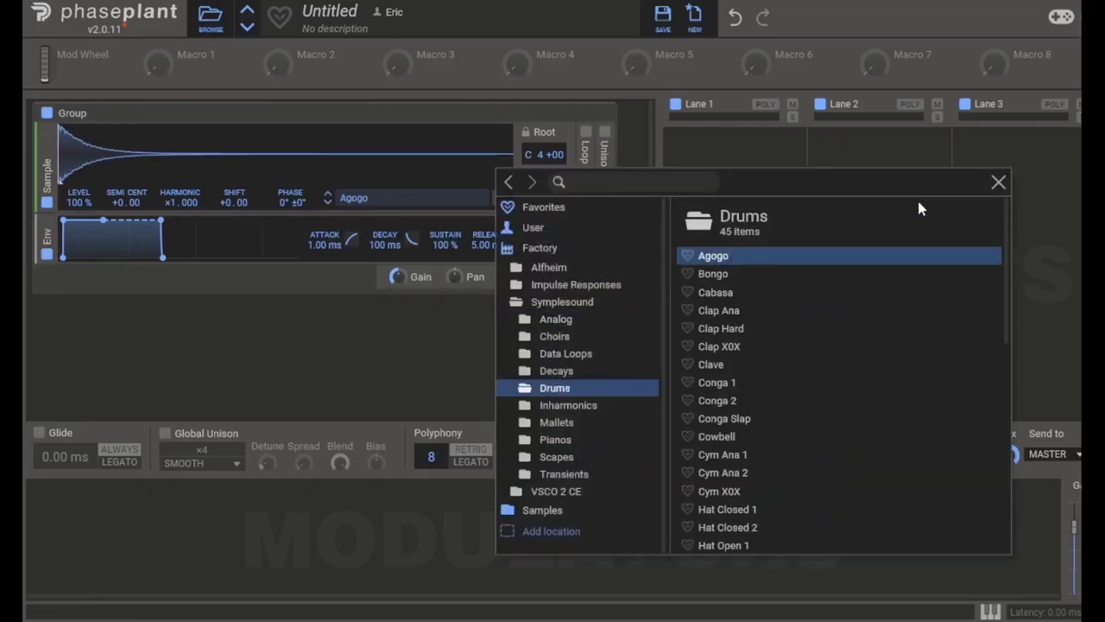
left_click(999, 185)
left_click(609, 114)
left_click(493, 125)
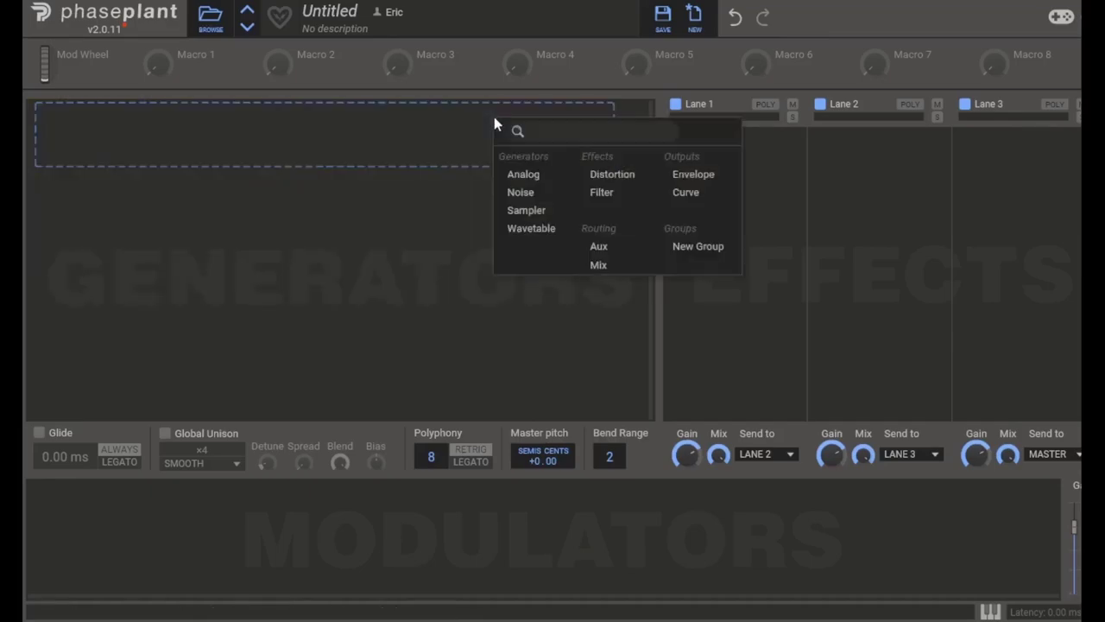
Step: Add an Analog generator and a low-pass Filter in Lane 1, bypassing it and re-enabling it
left_click(523, 177)
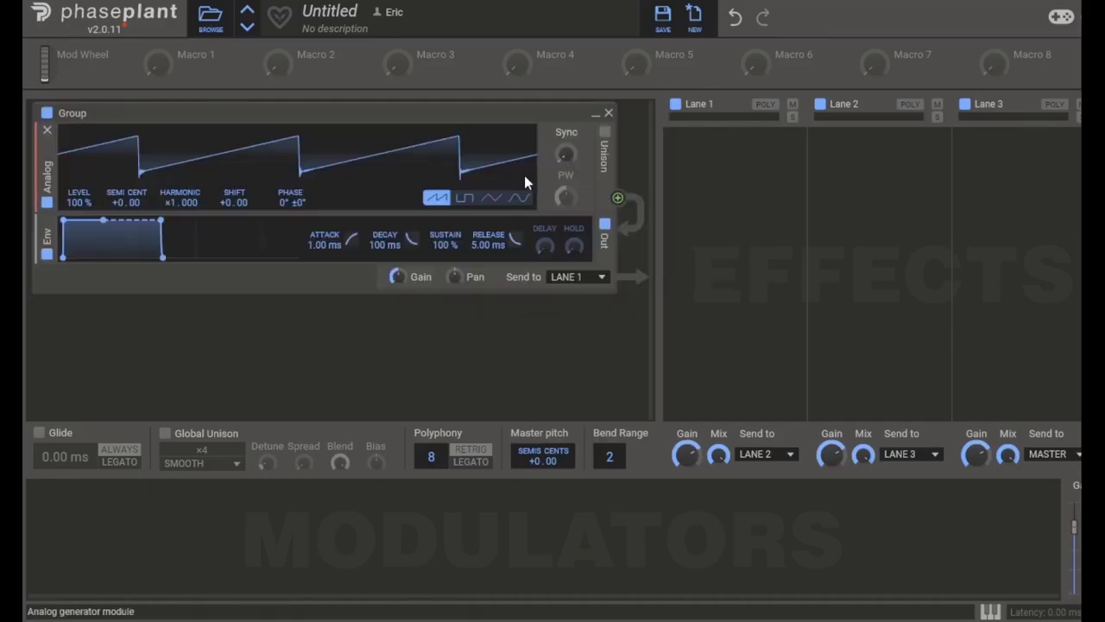
left_click(739, 183)
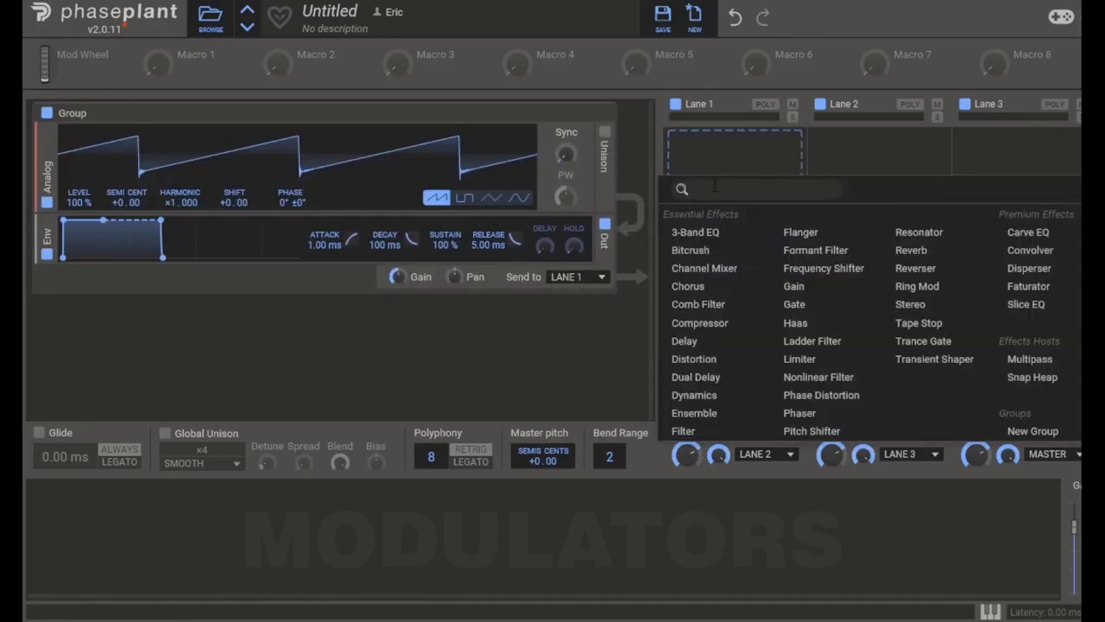
left_click(707, 433)
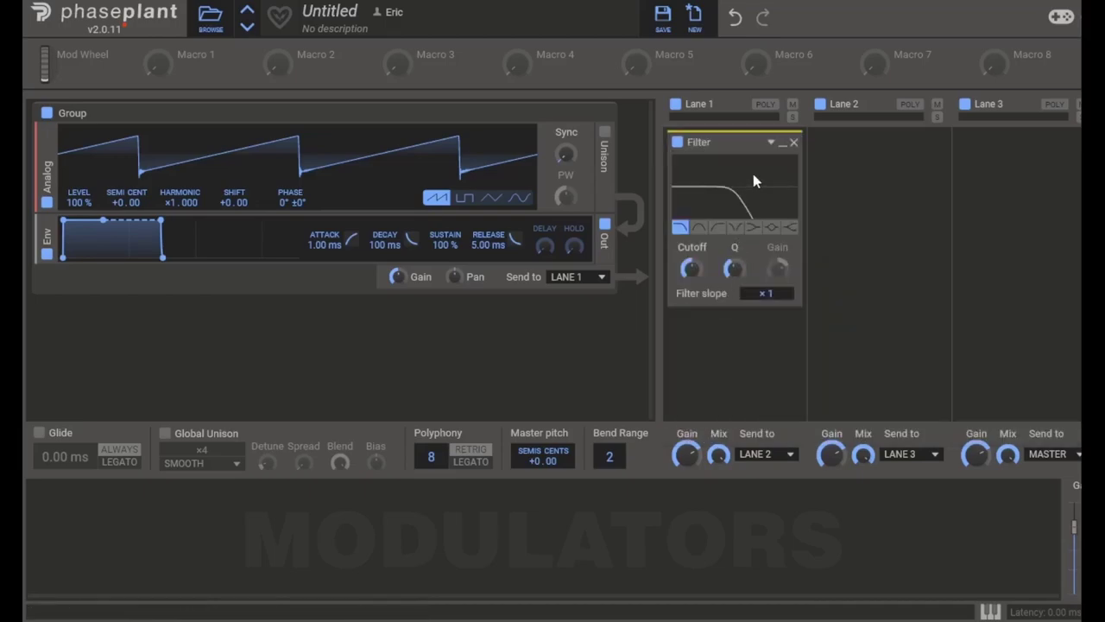
left_click(677, 144)
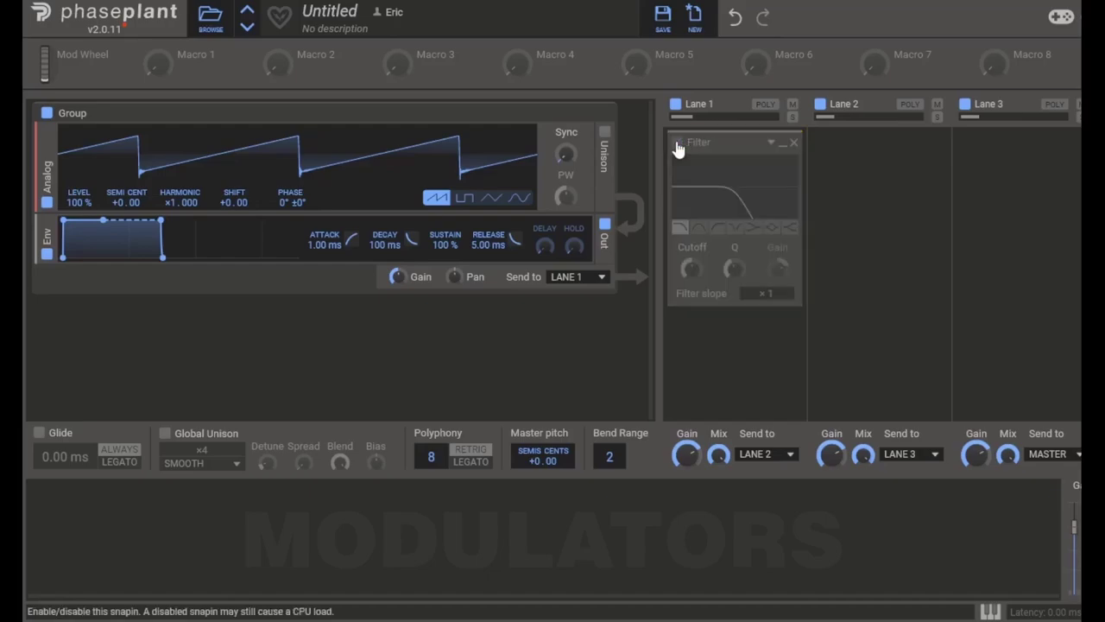
left_click(678, 144)
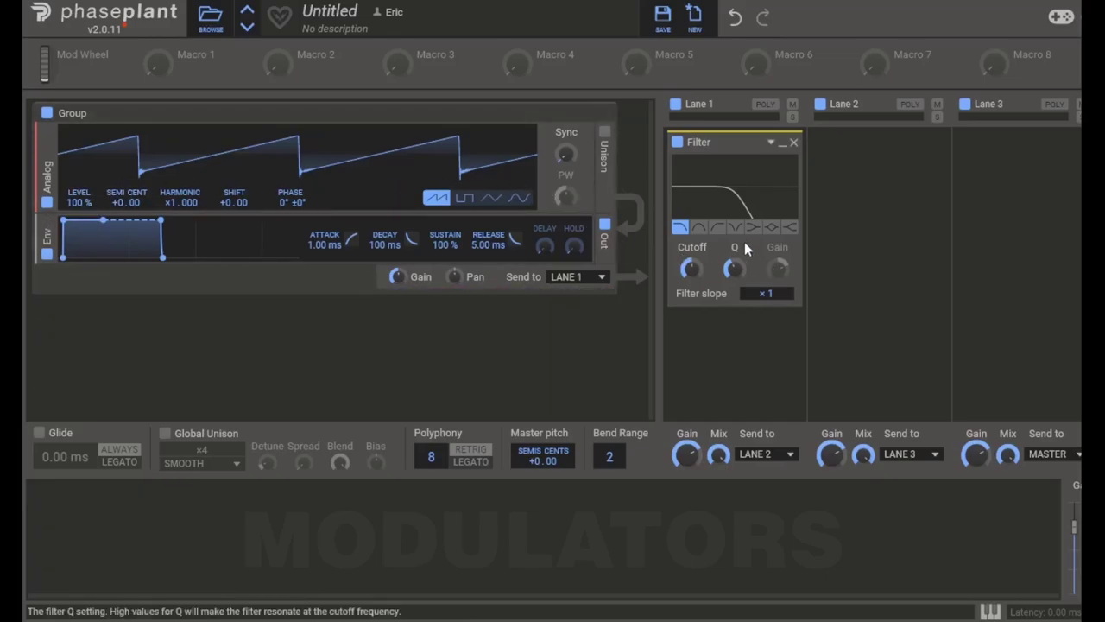
Step: Route a new Envelope modulator to Filter Cutoff with sustain 0 % and decay 335 ms
left_click(148, 549)
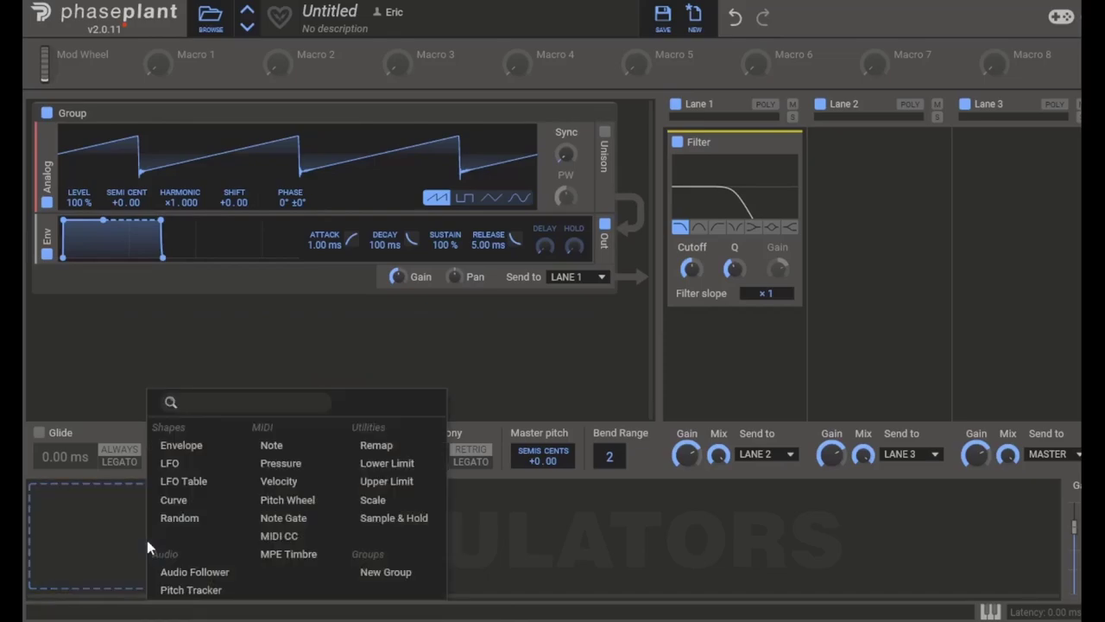
left_click(183, 445)
left_click_drag(327, 578, 696, 292)
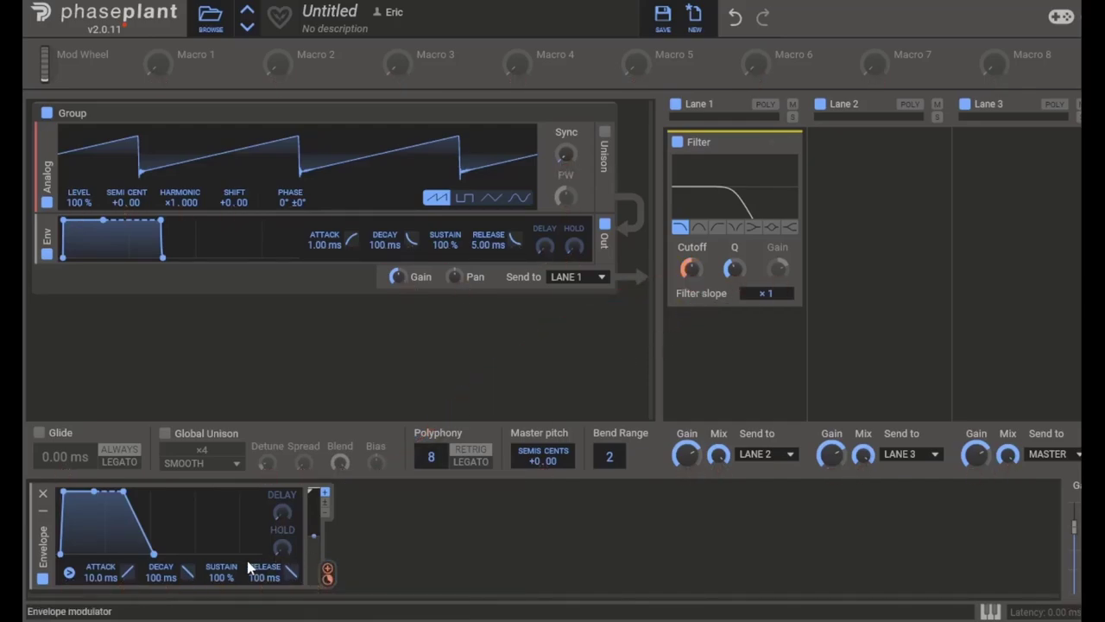
left_click_drag(221, 577, 221, 617)
left_click_drag(161, 577, 191, 510)
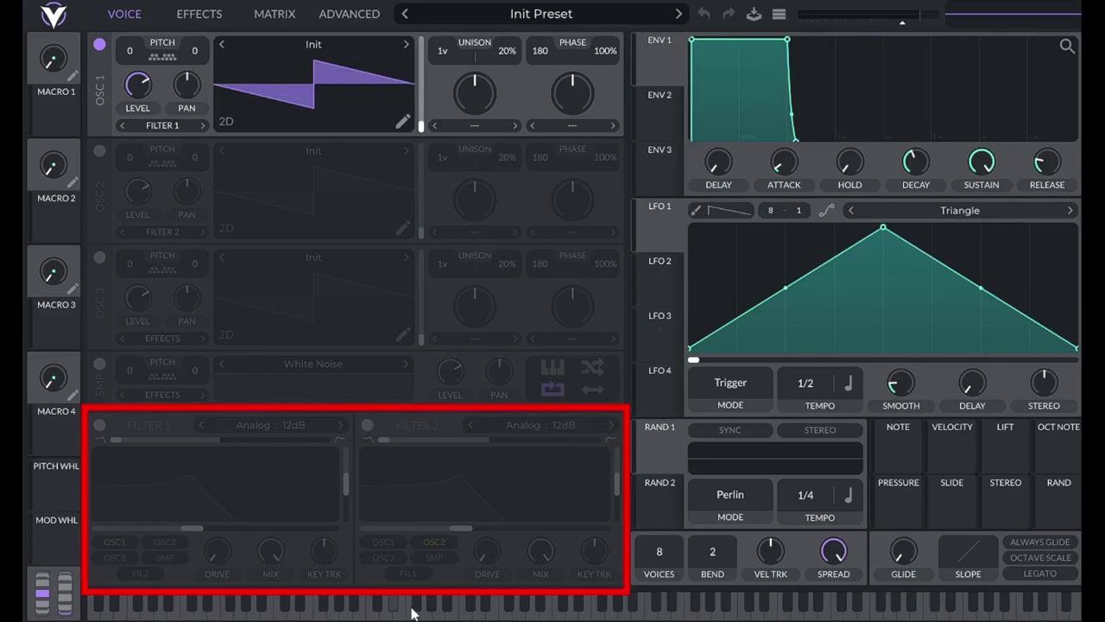
Step: Visit the Effects page, return to Voice, and inspect OSC1 and OSC2 distortion and morph options
left_click(202, 15)
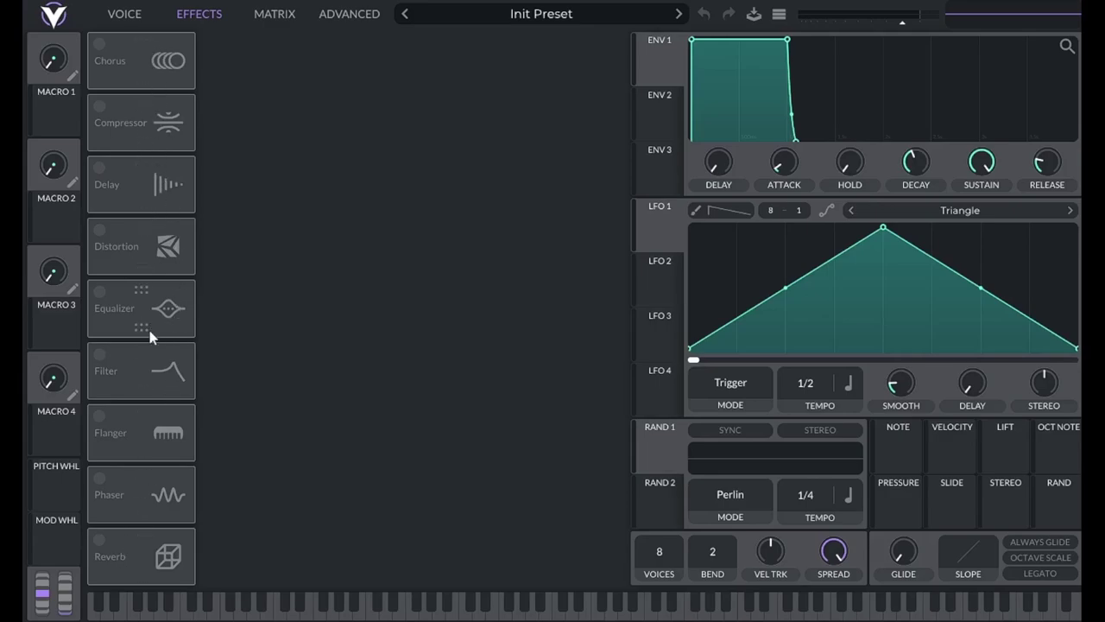
left_click(136, 19)
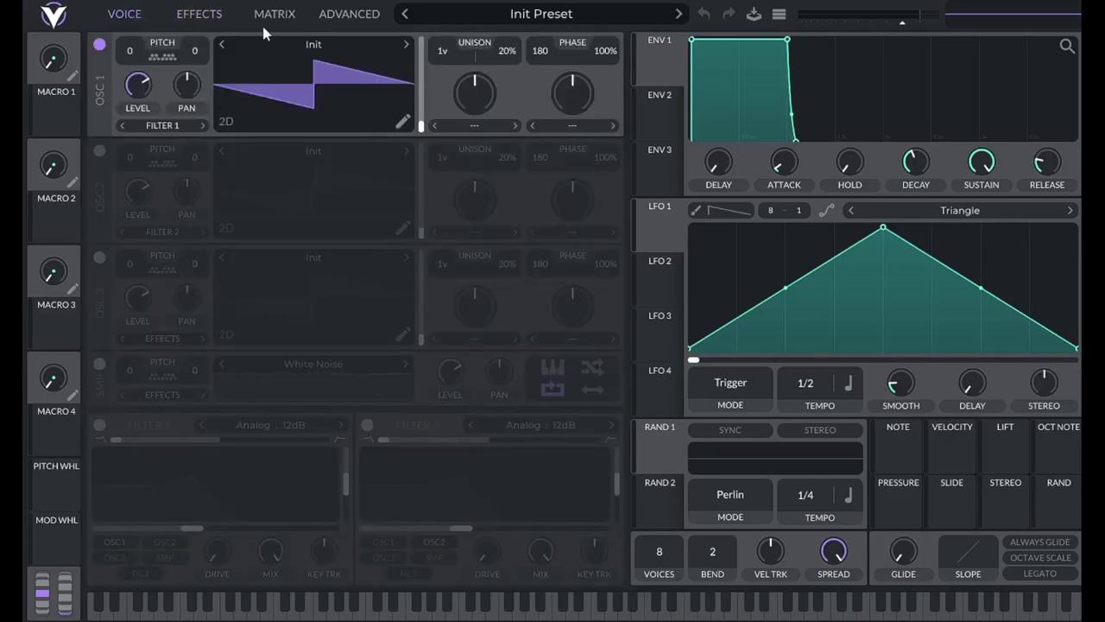
left_click(563, 129)
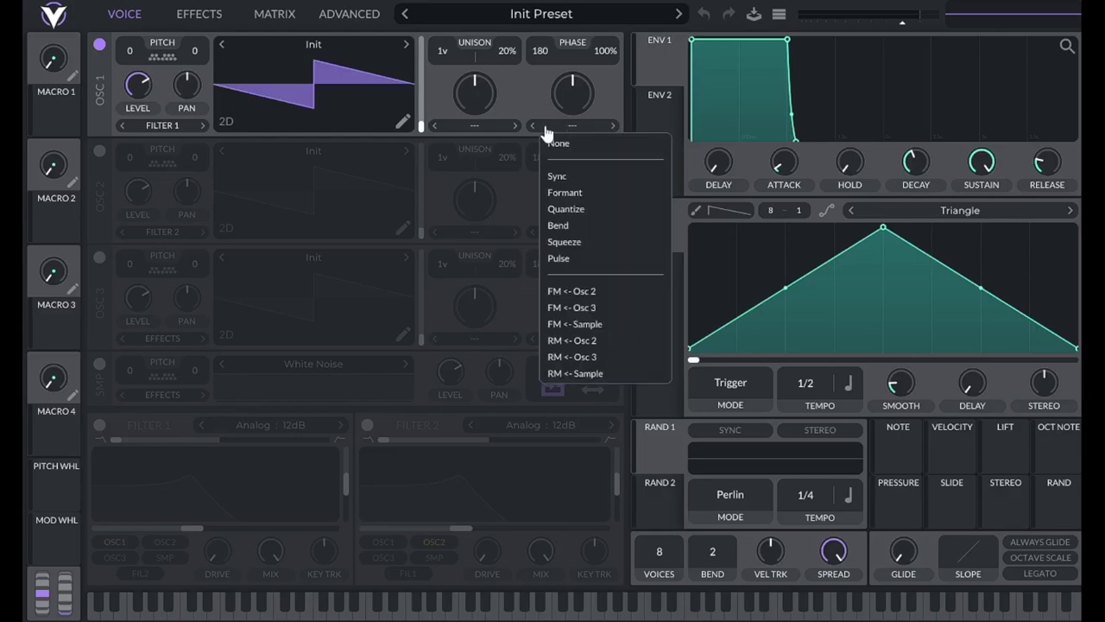
left_click(503, 129)
left_click(497, 191)
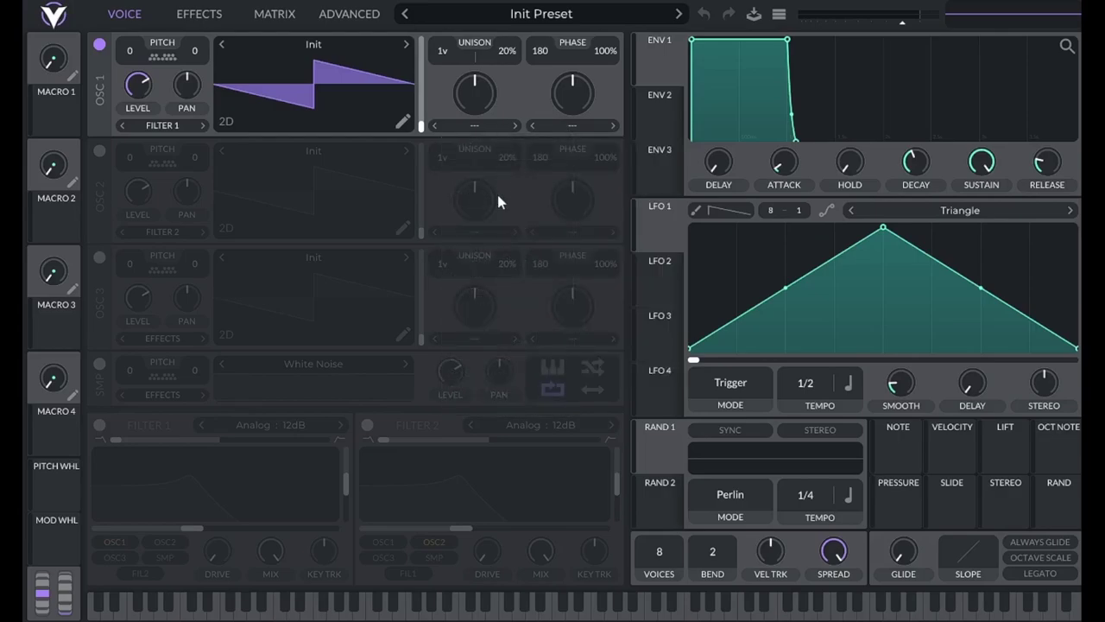
left_click(489, 233)
left_click(489, 235)
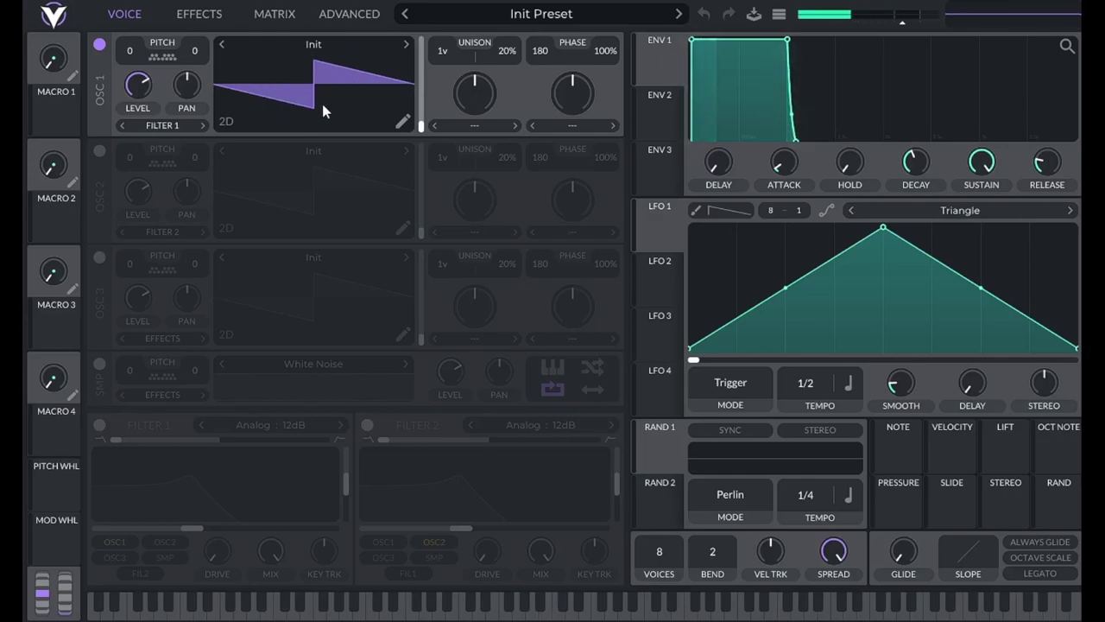
Step: Turn on Filter 1, lower ENV 2 sustain to 0.788, and route ENV 2 to the cutoff
left_click(99, 426)
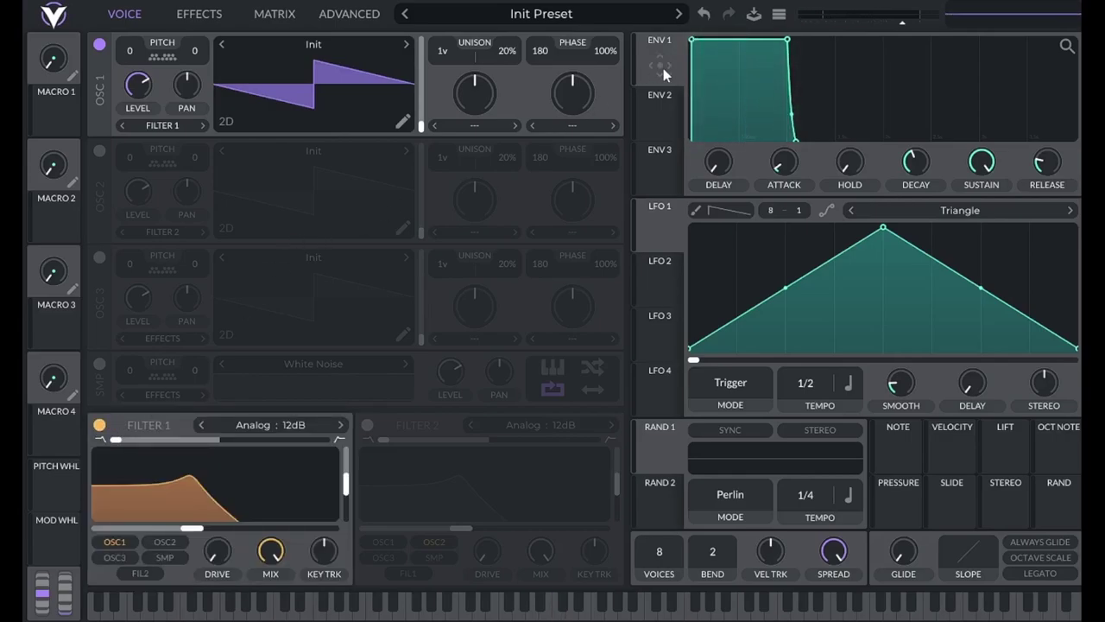
left_click(662, 111)
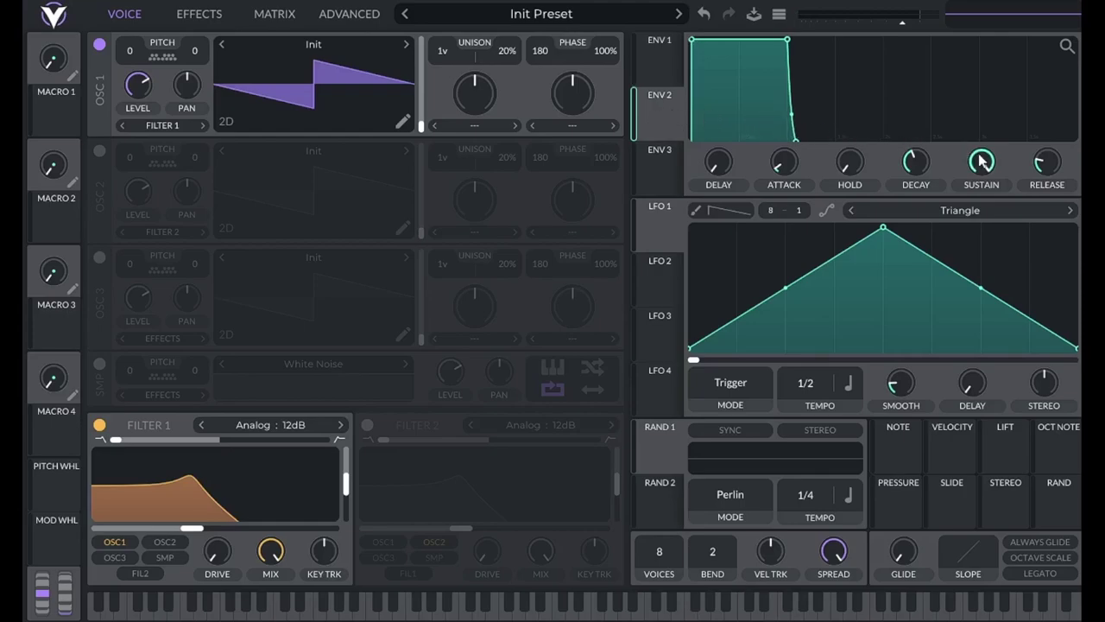
left_click_drag(982, 162, 944, 345)
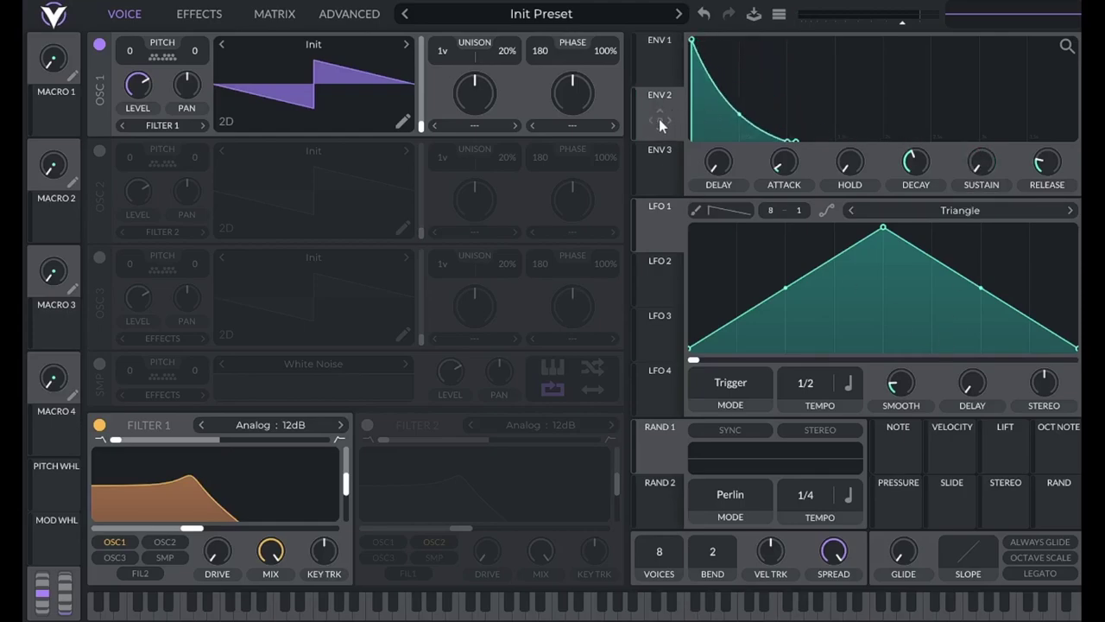
left_click_drag(659, 121, 216, 510)
mouse_move(913, 171)
Step: Play a note to hear ENV 2 sweeping the filter cutoff
key("a")
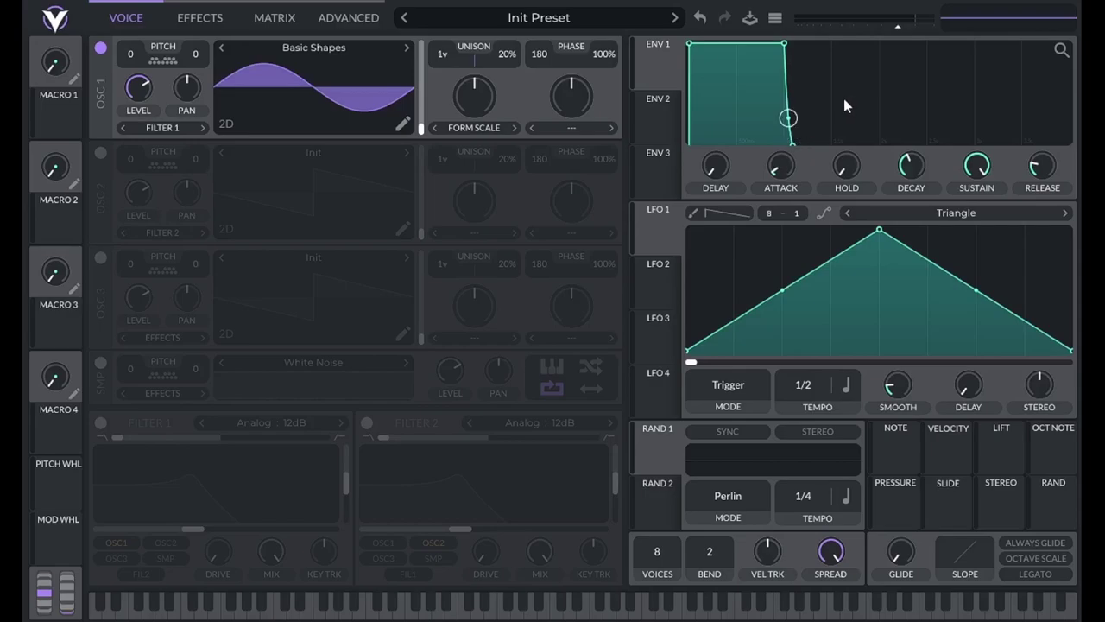
Step: Drop ENV 1's sustain to zero and play notes to hear the plucky decay
key("a")
left_click_drag(783, 48, 792, 193)
key("a")
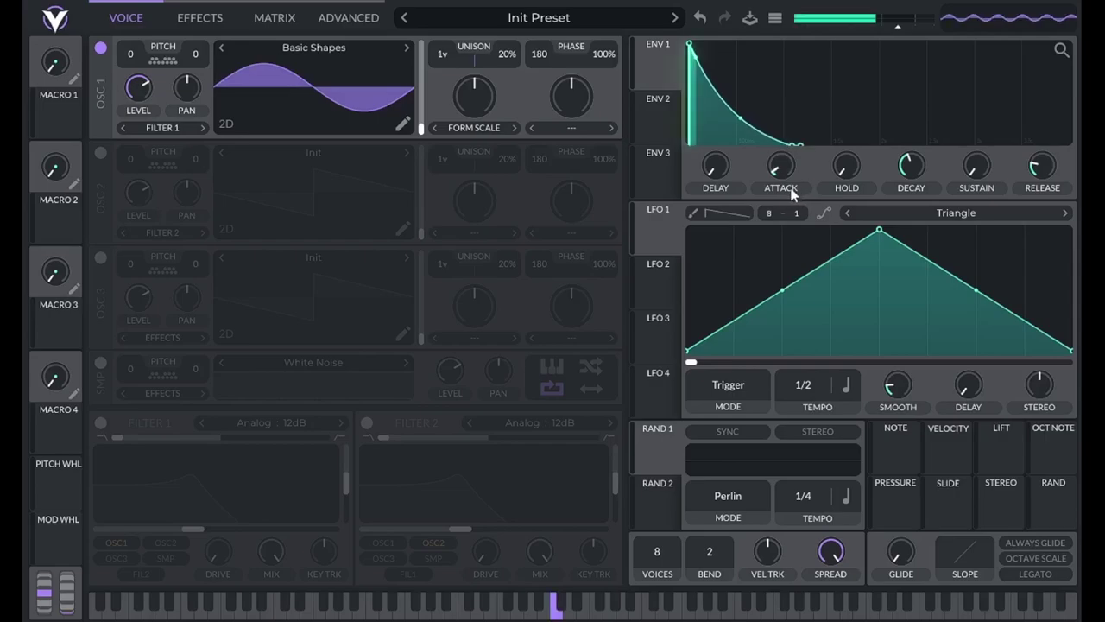
key("a")
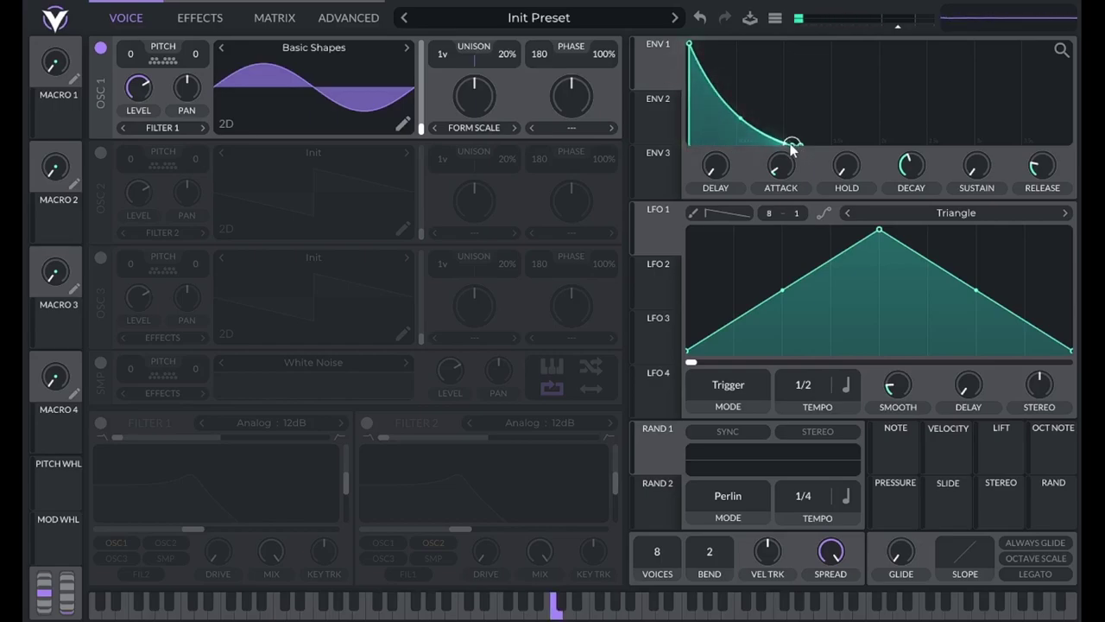
Step: Set ENV 1's attack to zero and its sustain to about 0.68
left_click_drag(691, 44, 712, 44)
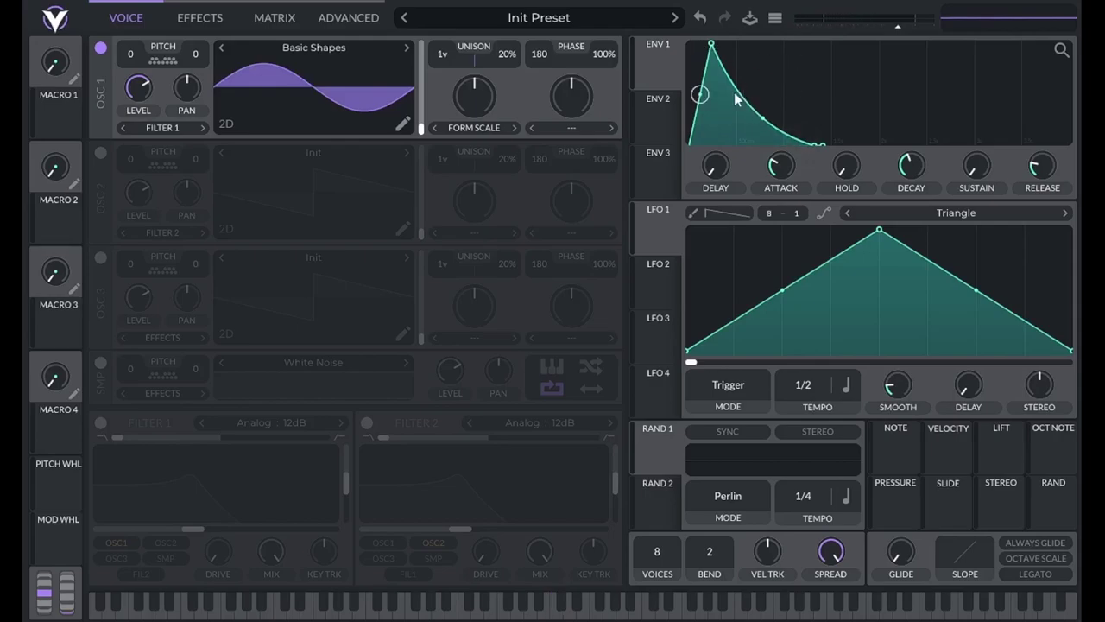
left_click_drag(780, 166, 780, 177)
mouse_move(981, 171)
left_mouse_down()
mouse_move(984, 105)
mouse_move(976, 192)
left_mouse_up()
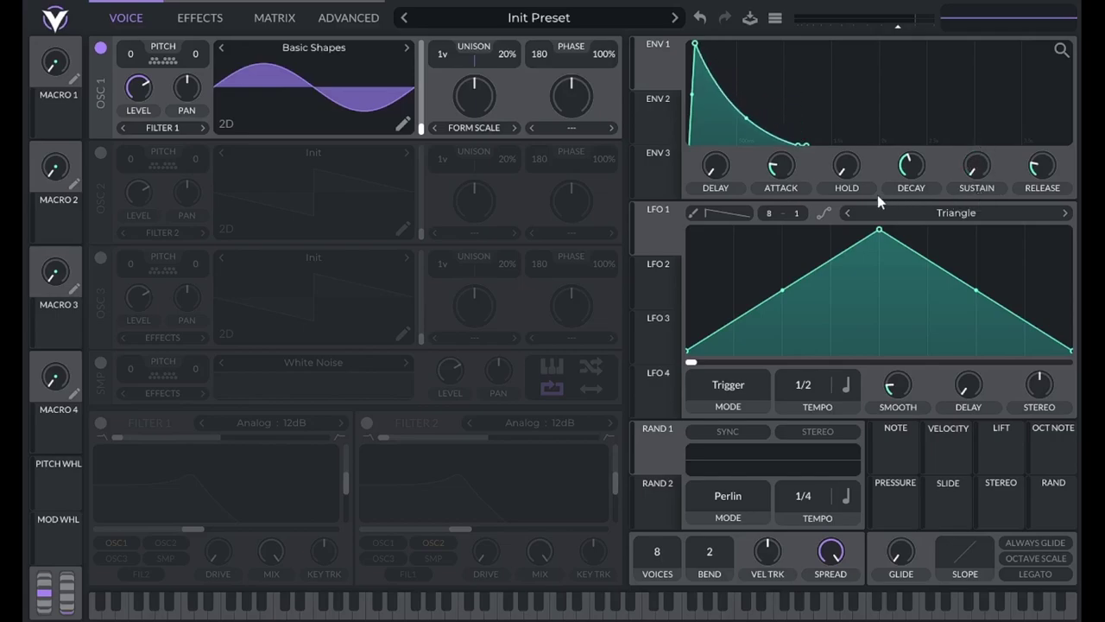
left_click_drag(790, 165, 790, 182)
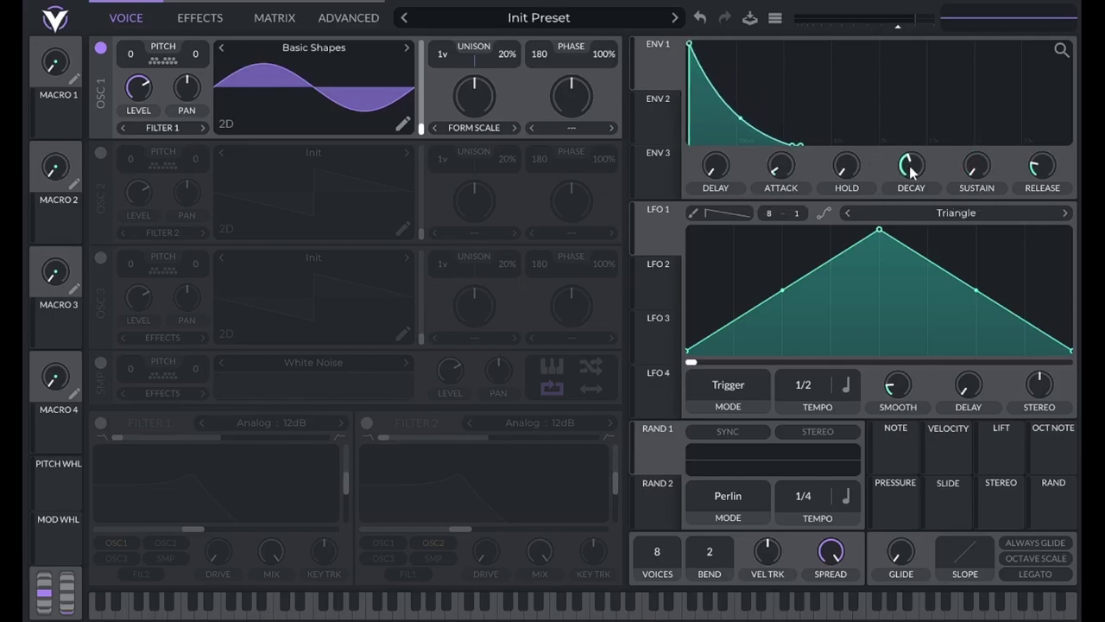
double_click(975, 172)
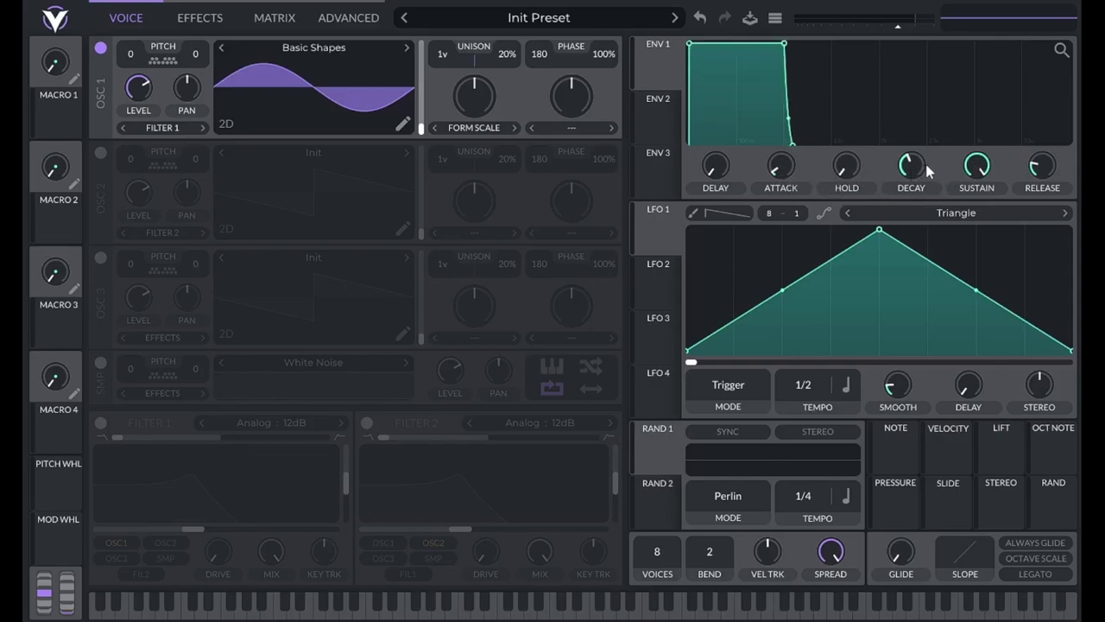
left_click_drag(970, 171, 952, 234)
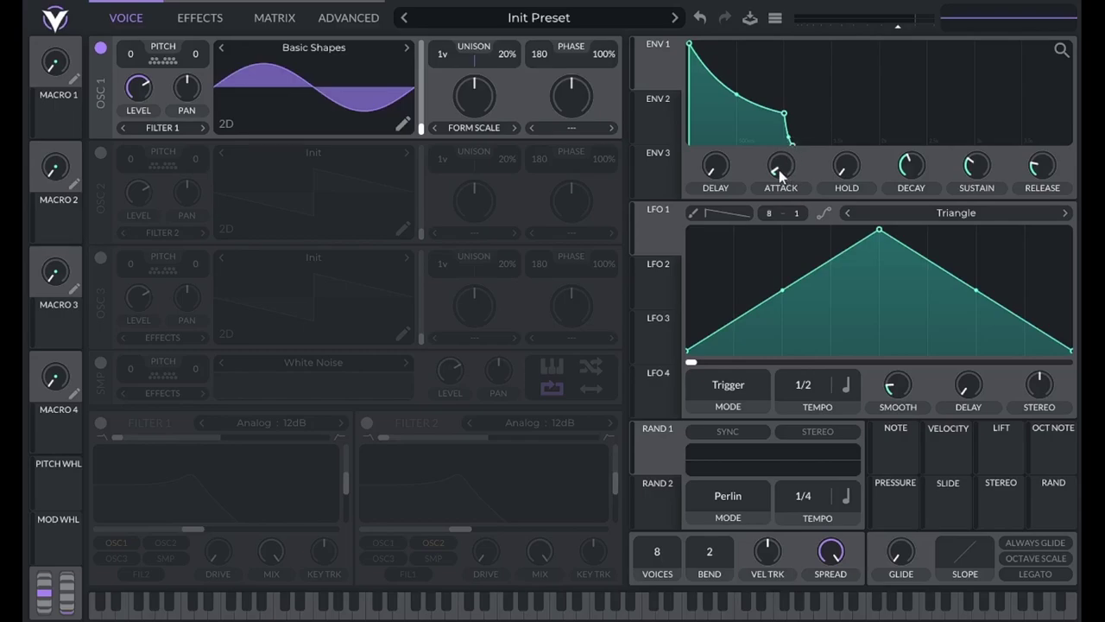
left_click_drag(779, 170, 775, 145)
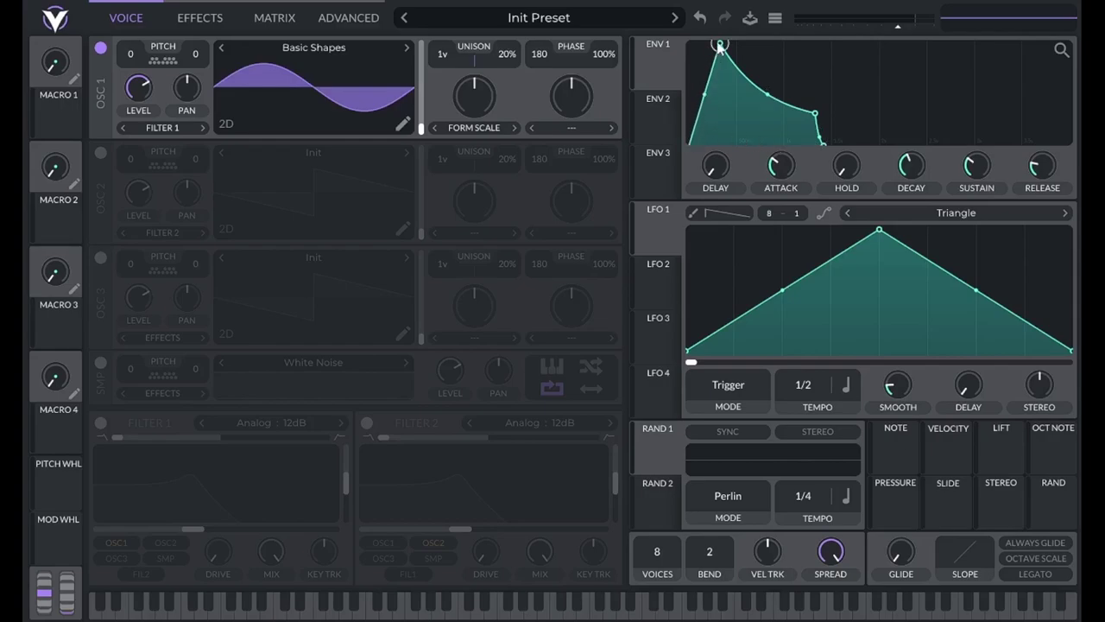
double_click(783, 169)
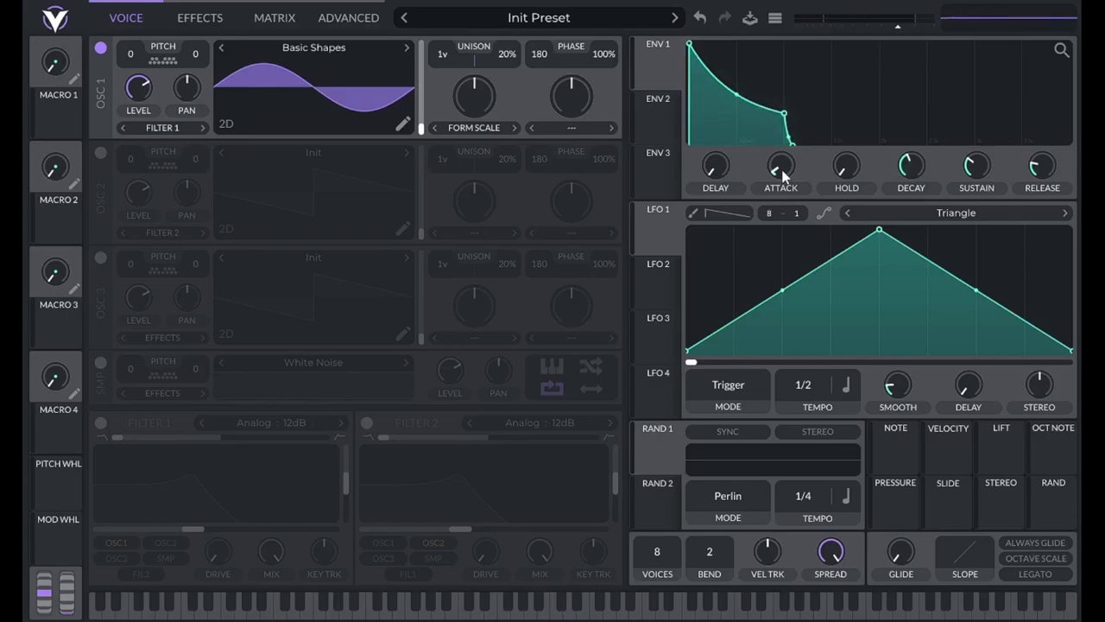
Step: Nudge ENV 1's attack just above zero, adjust its decay length, and trial a sustain level
mouse_move(783, 175)
left_click_drag(782, 175, 783, 170)
mouse_move(908, 176)
left_mouse_down()
mouse_move(909, 187)
mouse_move(908, 166)
left_mouse_up()
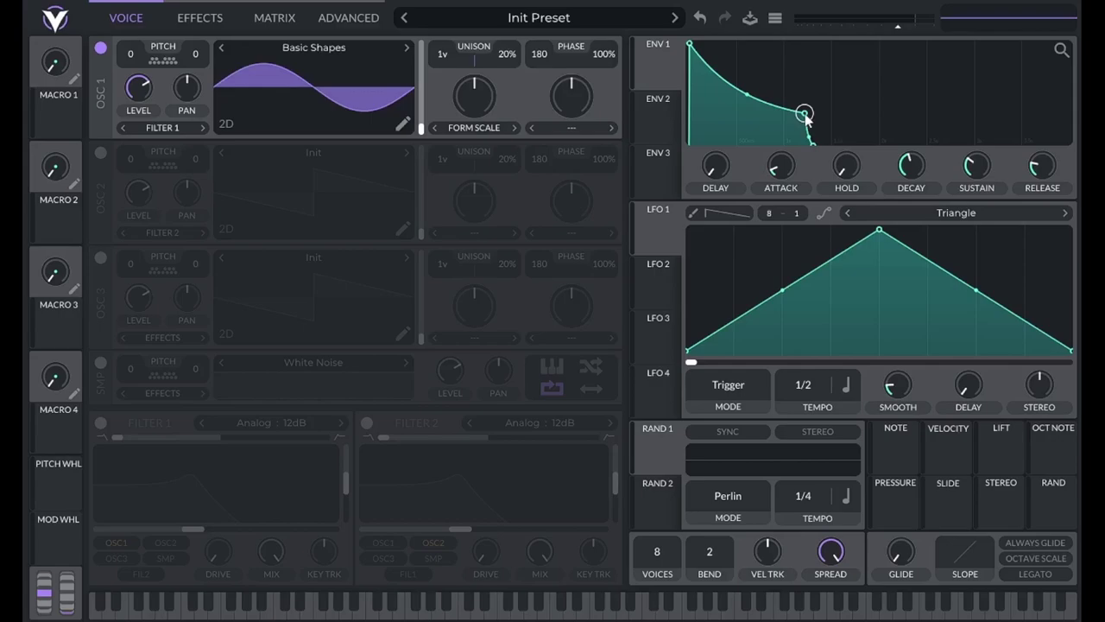
left_click_drag(967, 169, 964, 143)
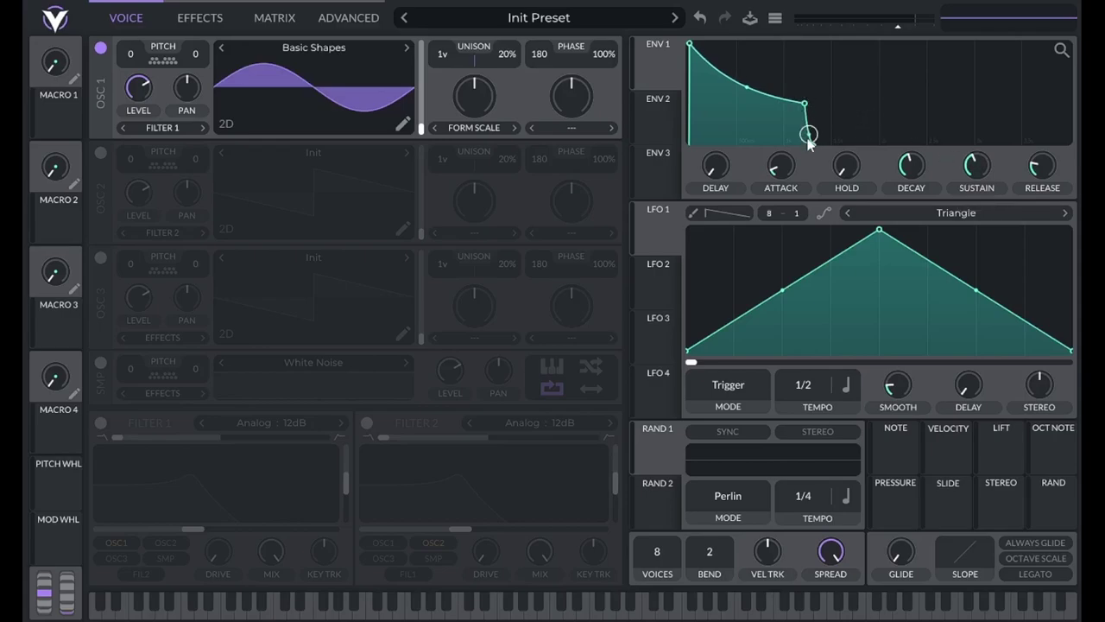
Step: Settle ENV 1's sustain at about 0.56 after trying about 0.73
scroll(913, 173, "down", 3)
scroll(912, 172, "up", 3)
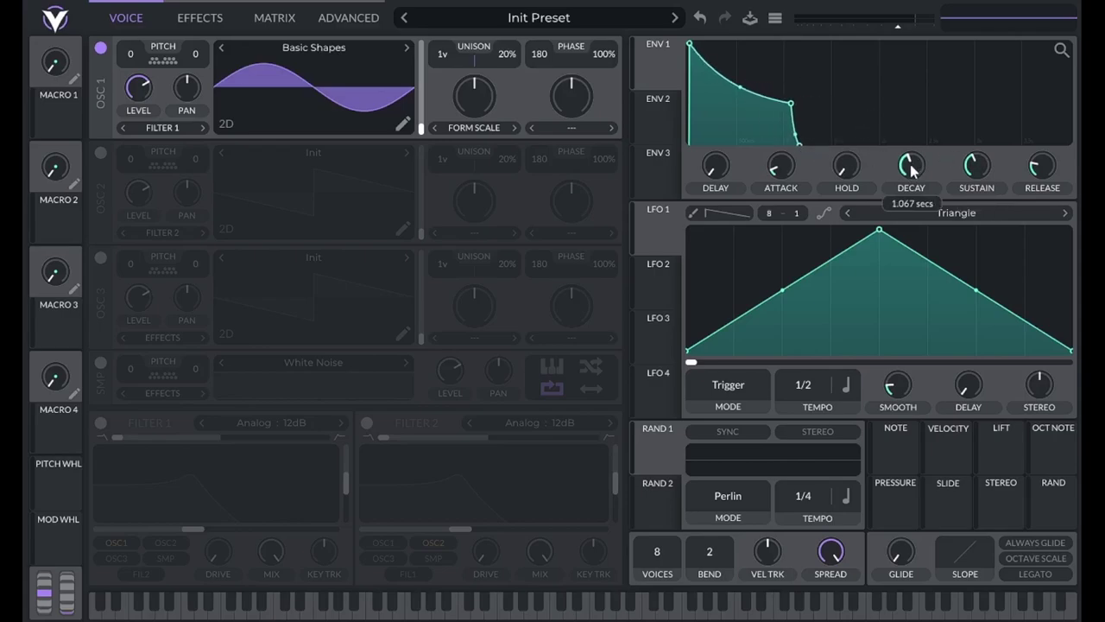
scroll(912, 167, "down", 1)
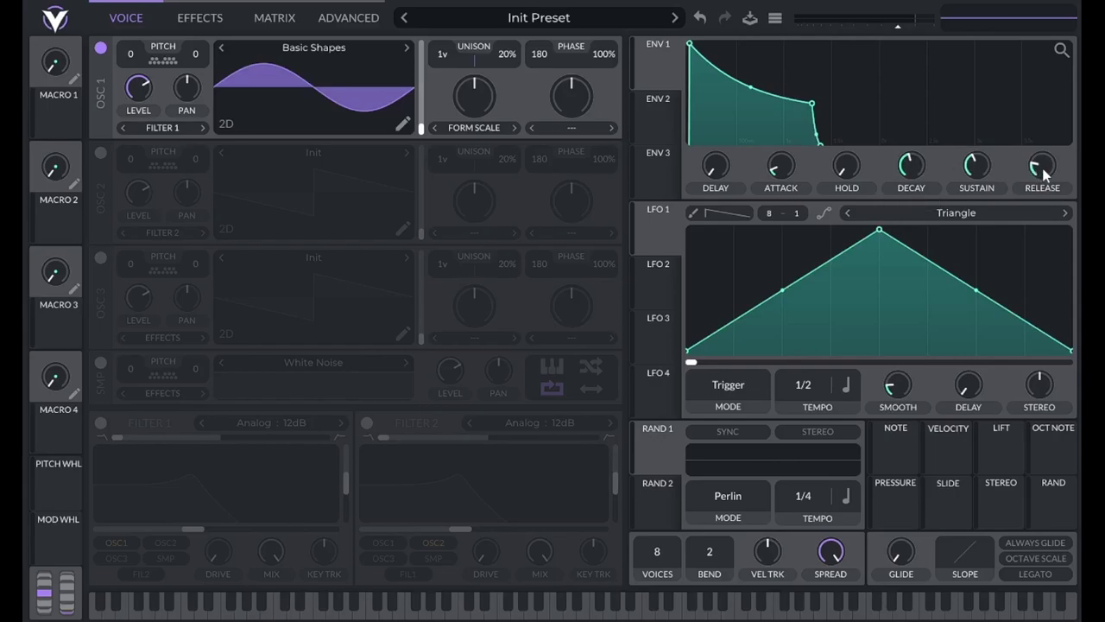
scroll(1043, 171, "up", 3)
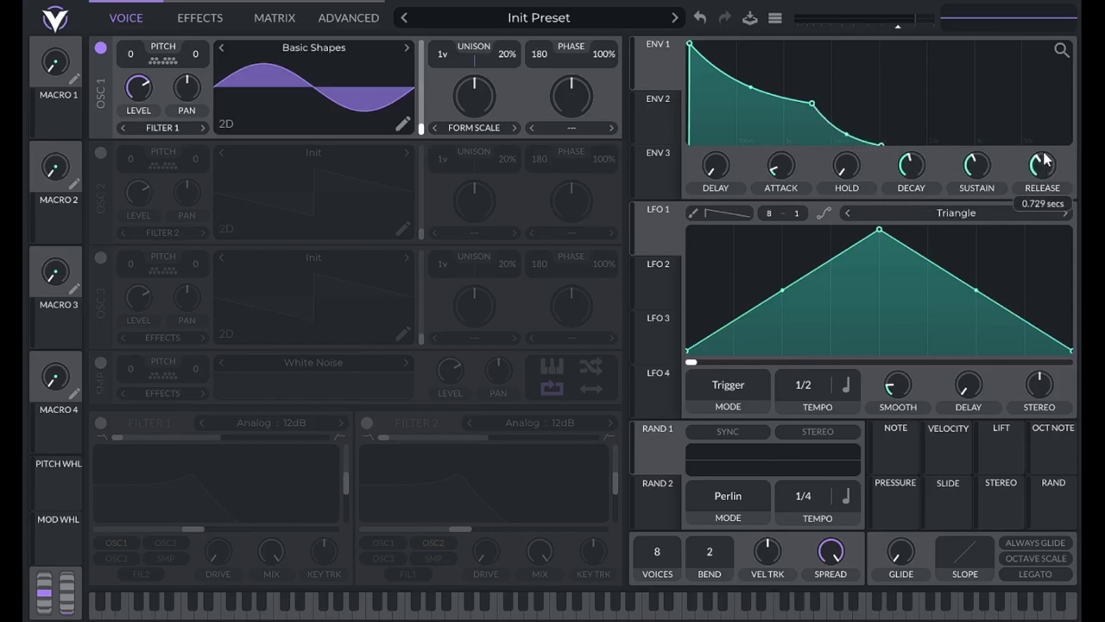
scroll(1041, 166, "down", 3)
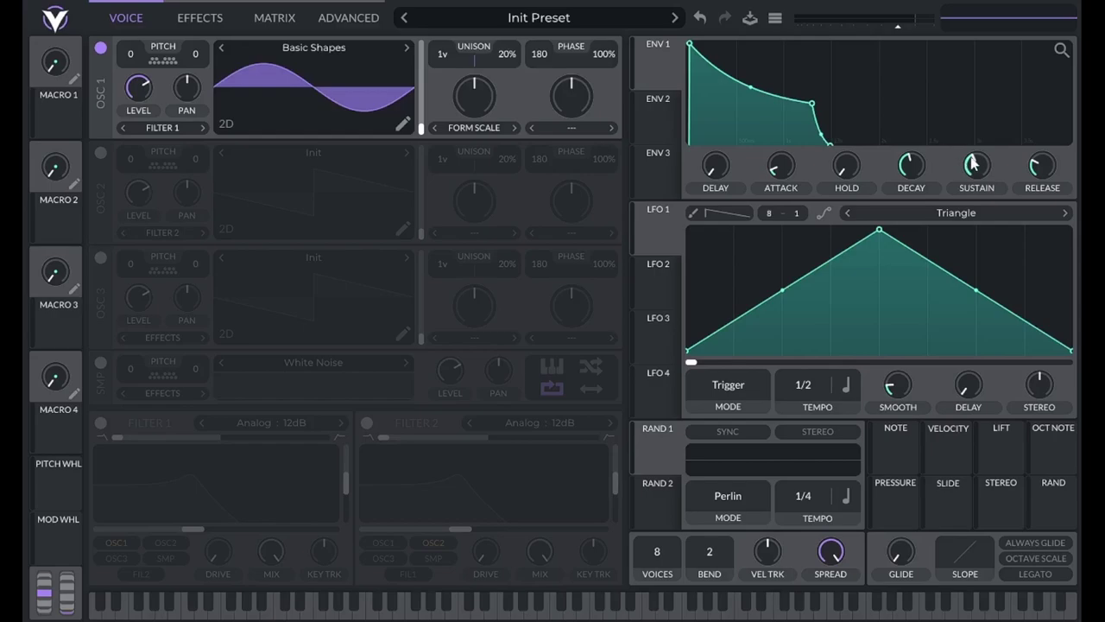
scroll(979, 154, "up", 2)
left_click_drag(978, 154, 981, 128)
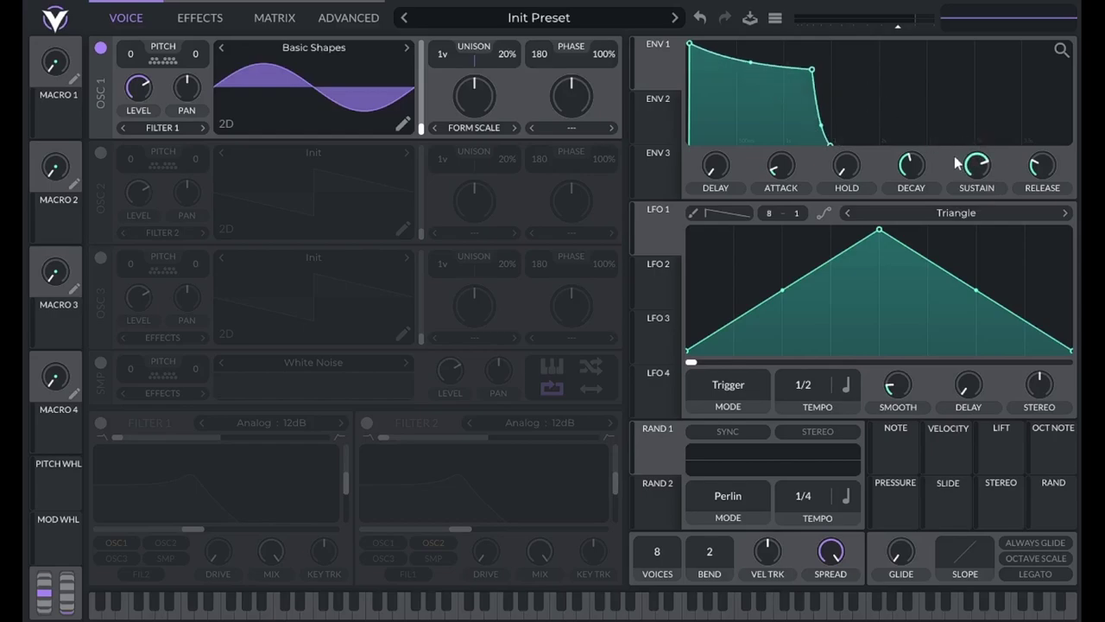
left_click_drag(968, 170, 963, 179)
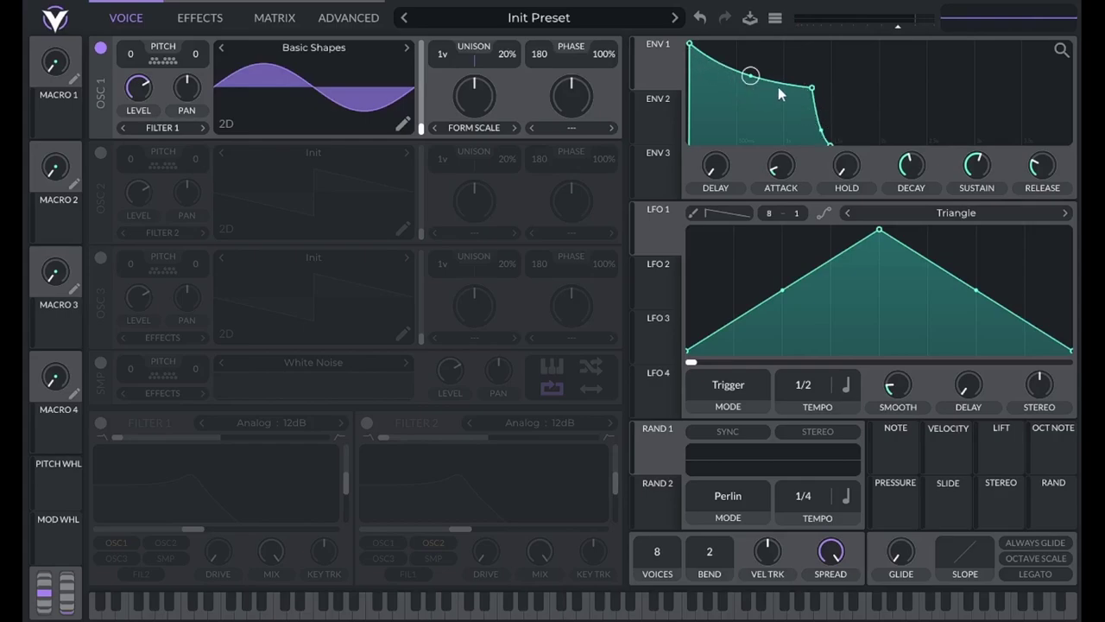
Step: Reset ENV 1 sustain to full and decay to 1 second, with release about 0.089 seconds
left_click_drag(1040, 171, 1038, 153)
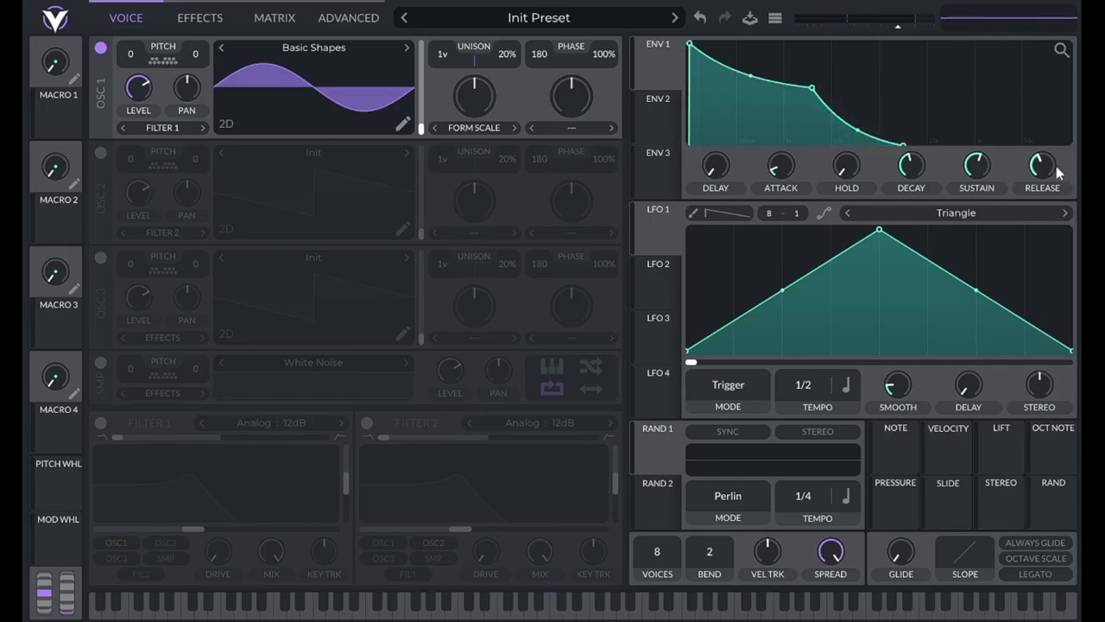
left_click_drag(1058, 172, 1054, 188)
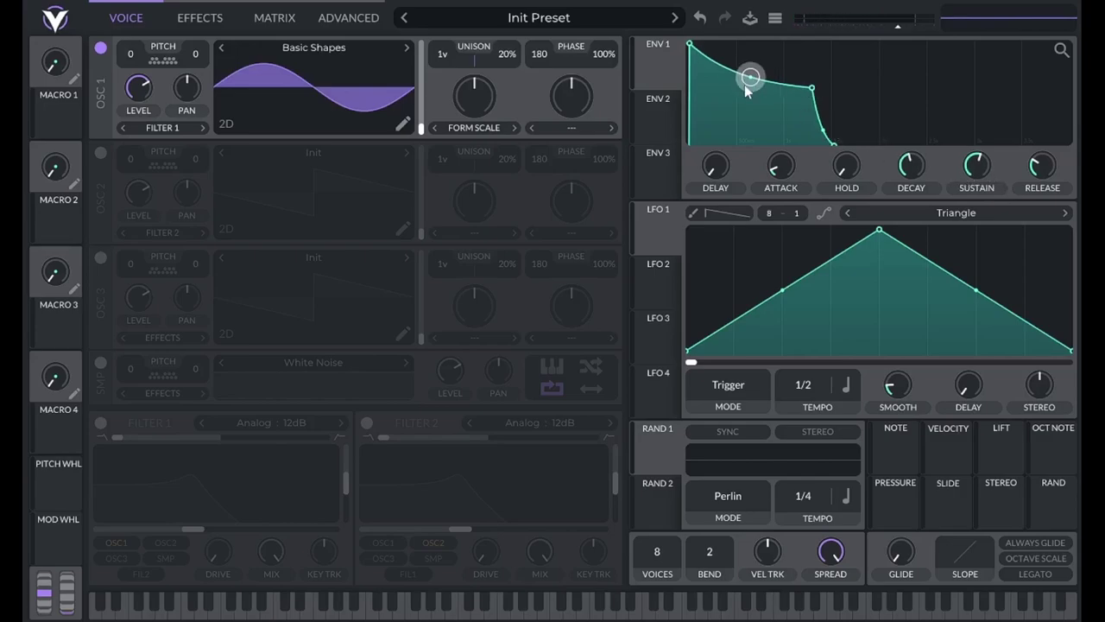
mouse_move(747, 91)
left_mouse_down()
mouse_move(752, 49)
mouse_move(750, 79)
left_mouse_up()
double_click(971, 168)
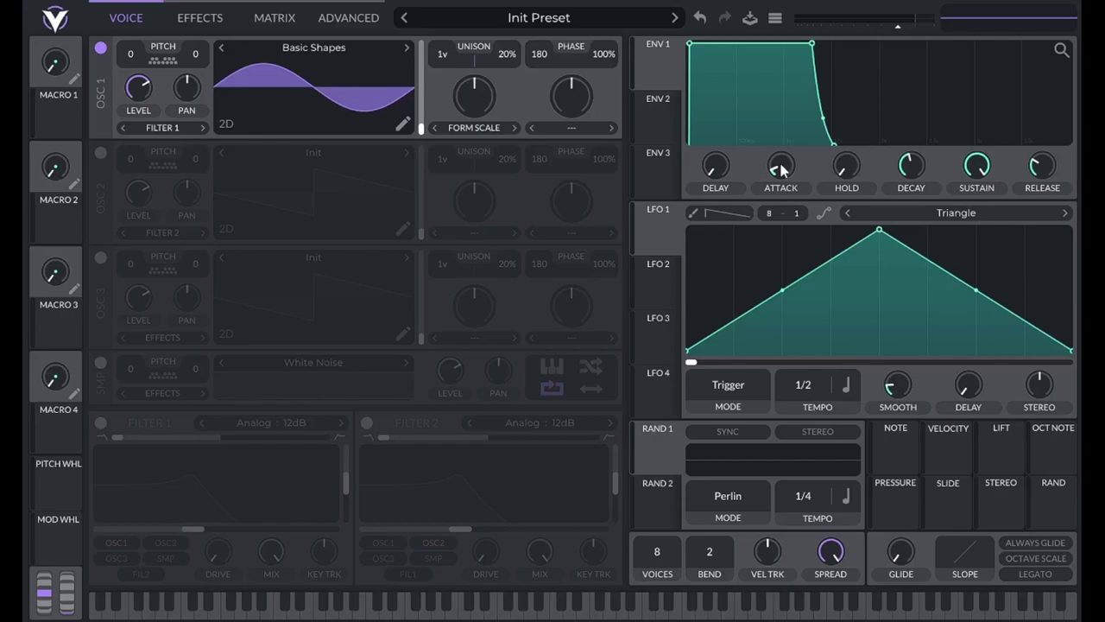
double_click(908, 168)
double_click(1040, 166)
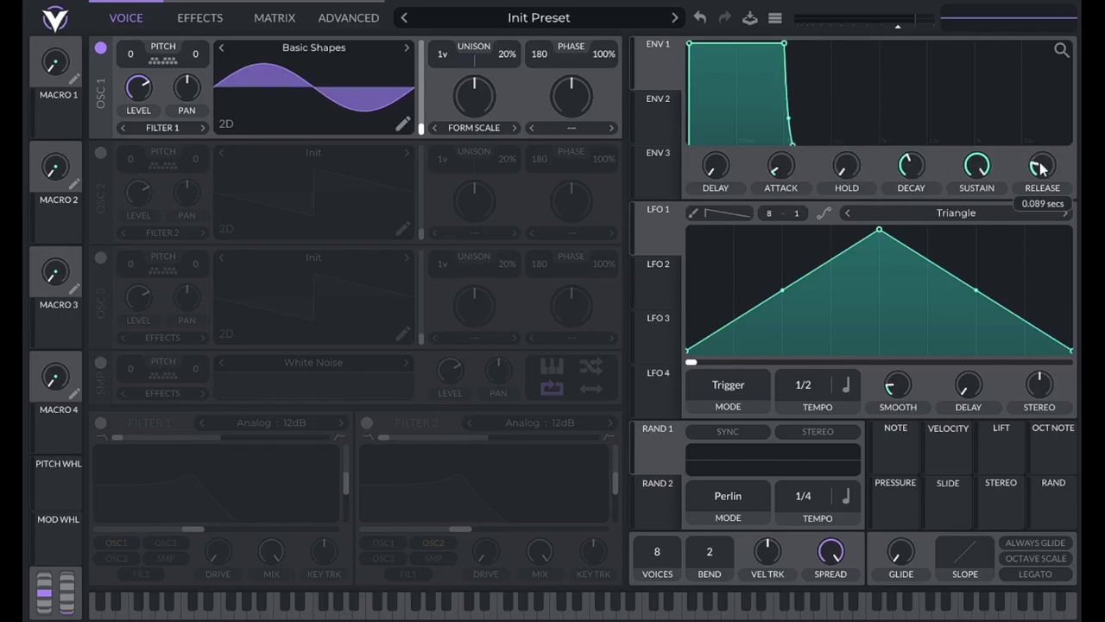
mouse_move(792, 121)
left_mouse_down()
mouse_move(789, 95)
mouse_move(788, 140)
left_mouse_up()
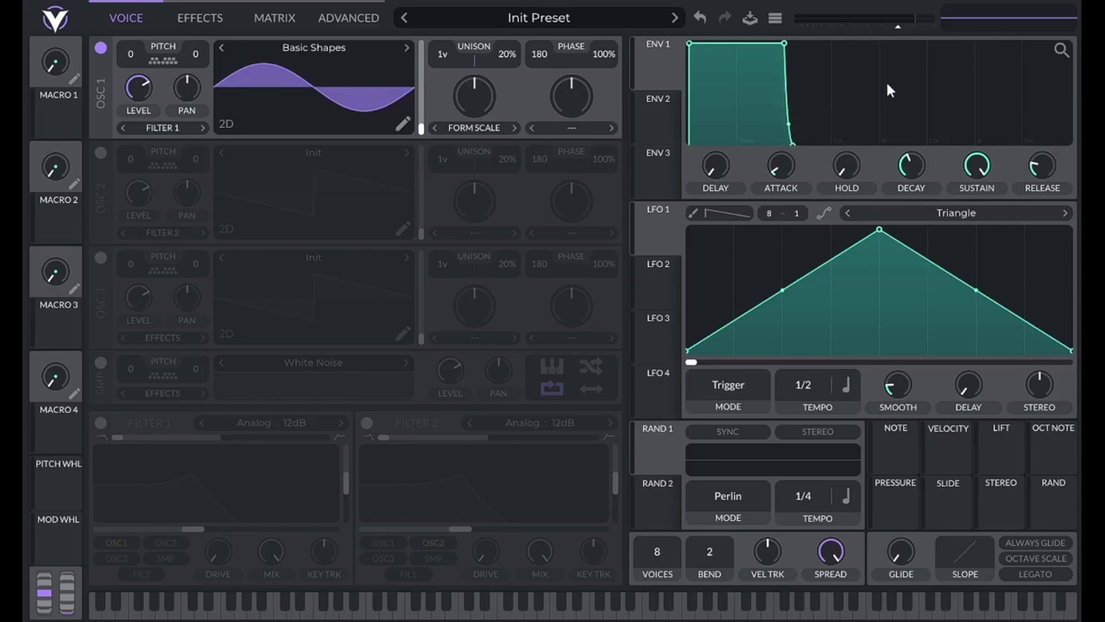
Step: Drop ENV 1's sustain to zero, remove its start delay, and bring hold to 0.000 seconds
left_click_drag(977, 164, 912, 340)
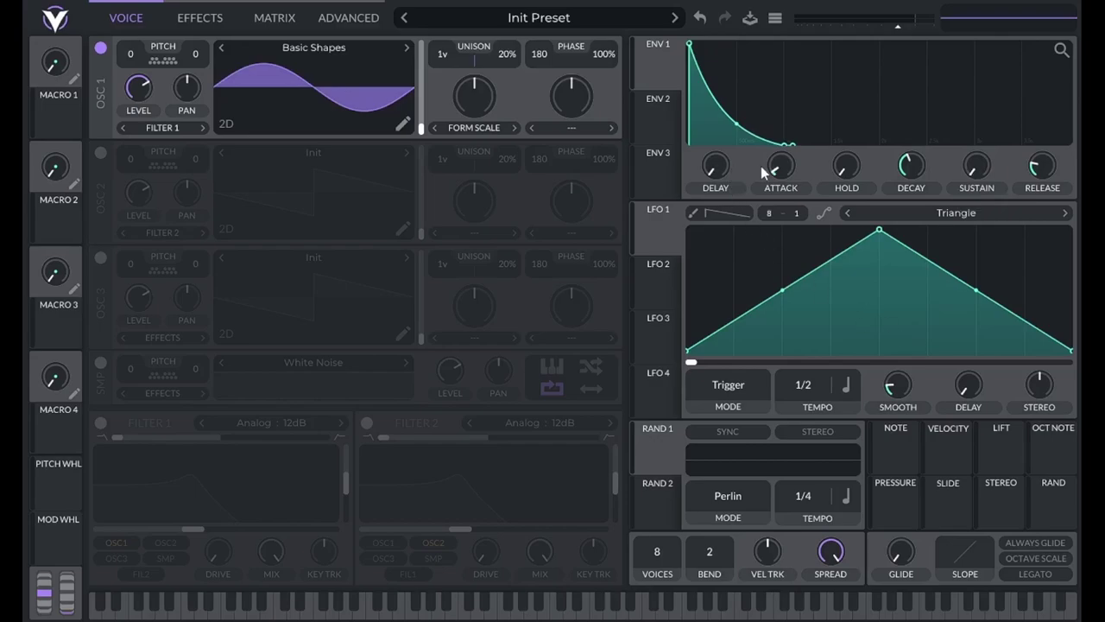
mouse_move(714, 160)
left_mouse_down()
mouse_move(719, 132)
mouse_move(713, 190)
mouse_move(728, 89)
mouse_move(713, 177)
mouse_move(715, 155)
left_mouse_up()
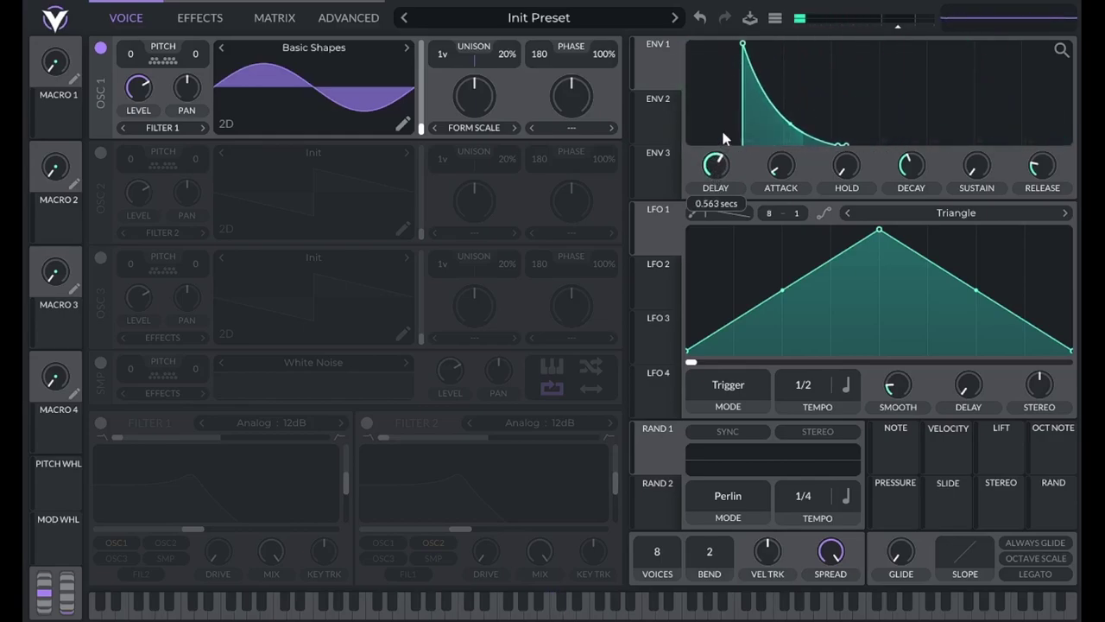
left_click_drag(715, 166, 713, 187)
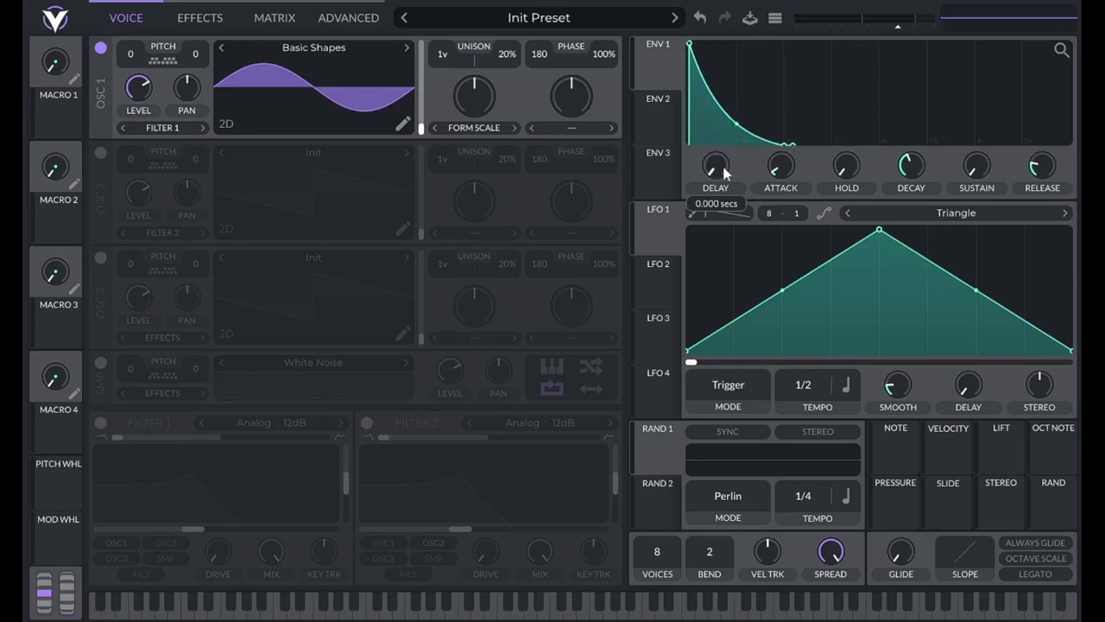
left_click_drag(853, 171, 848, 103)
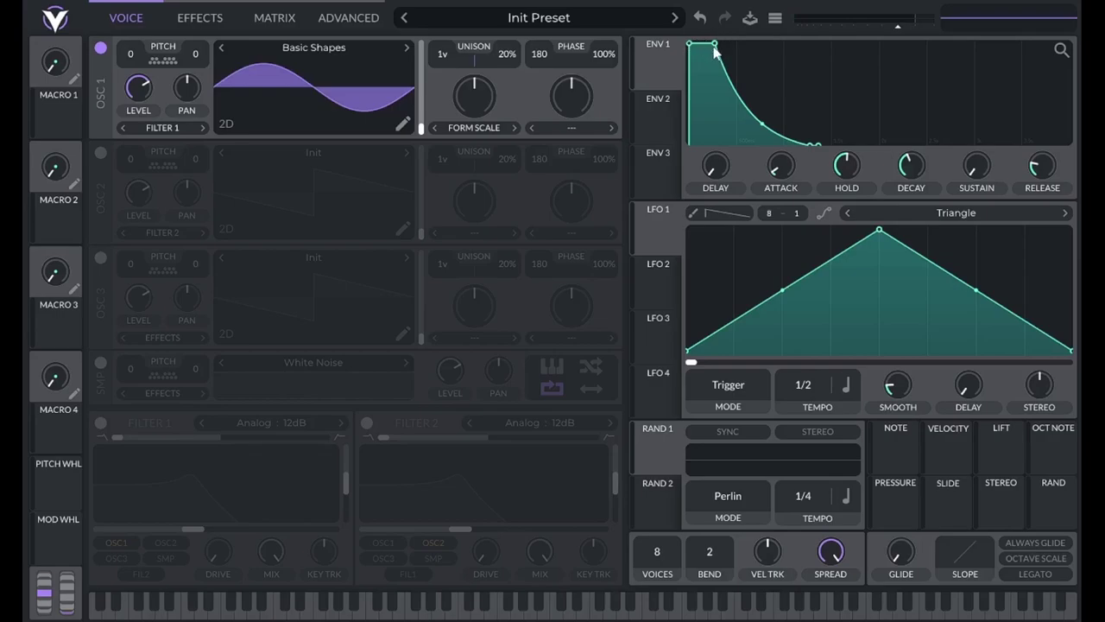
left_click_drag(761, 123, 760, 135)
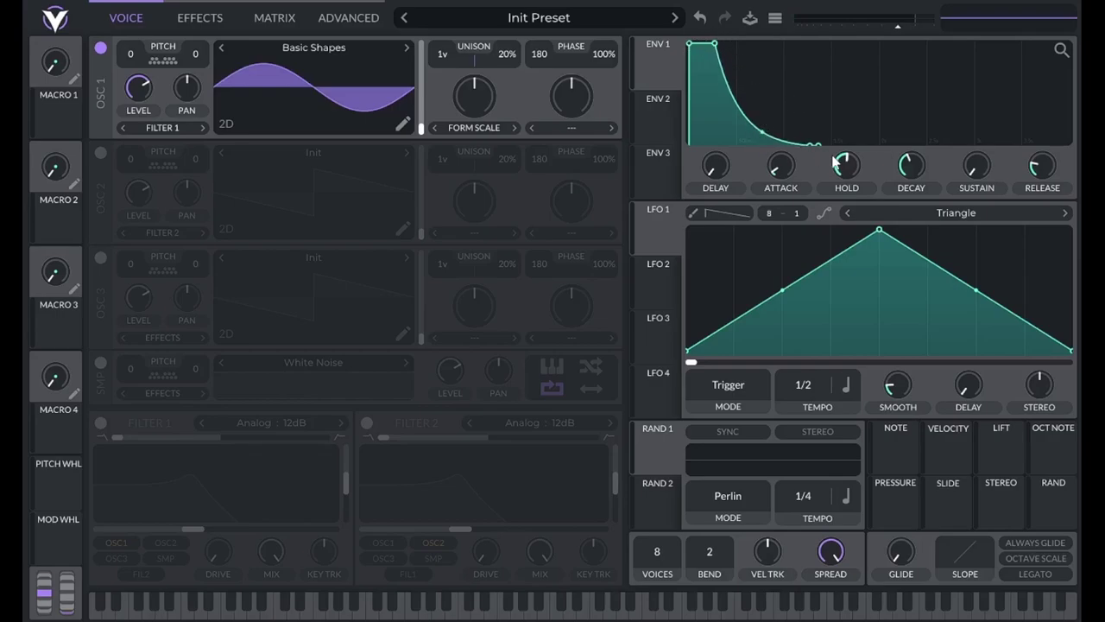
scroll(845, 172, "down", 1)
scroll(842, 172, "down", 3)
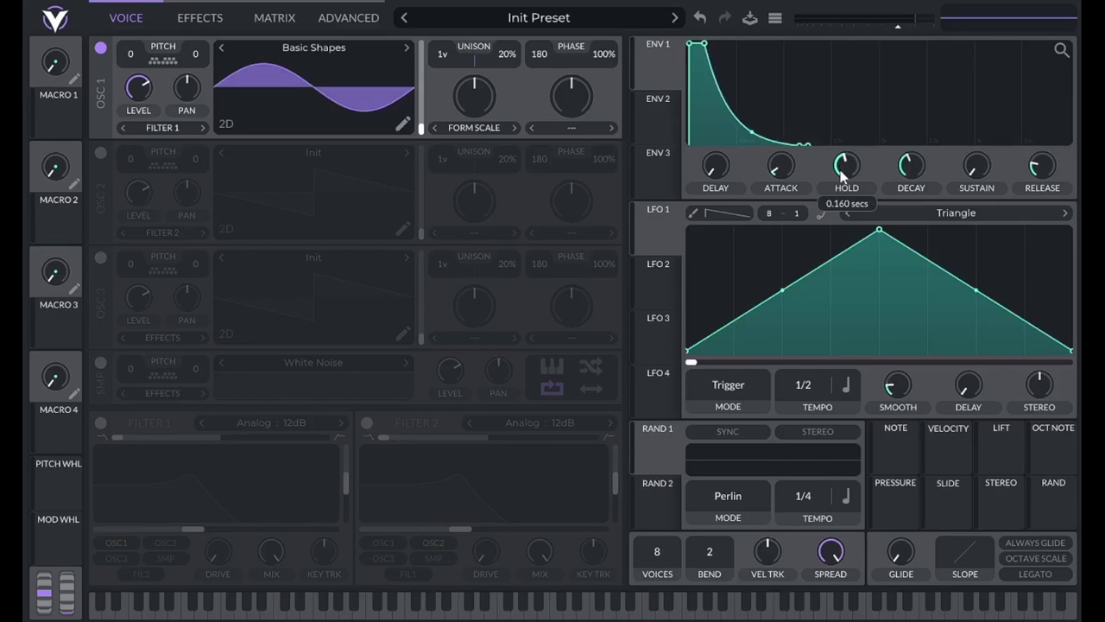
scroll(842, 171, "down", 3)
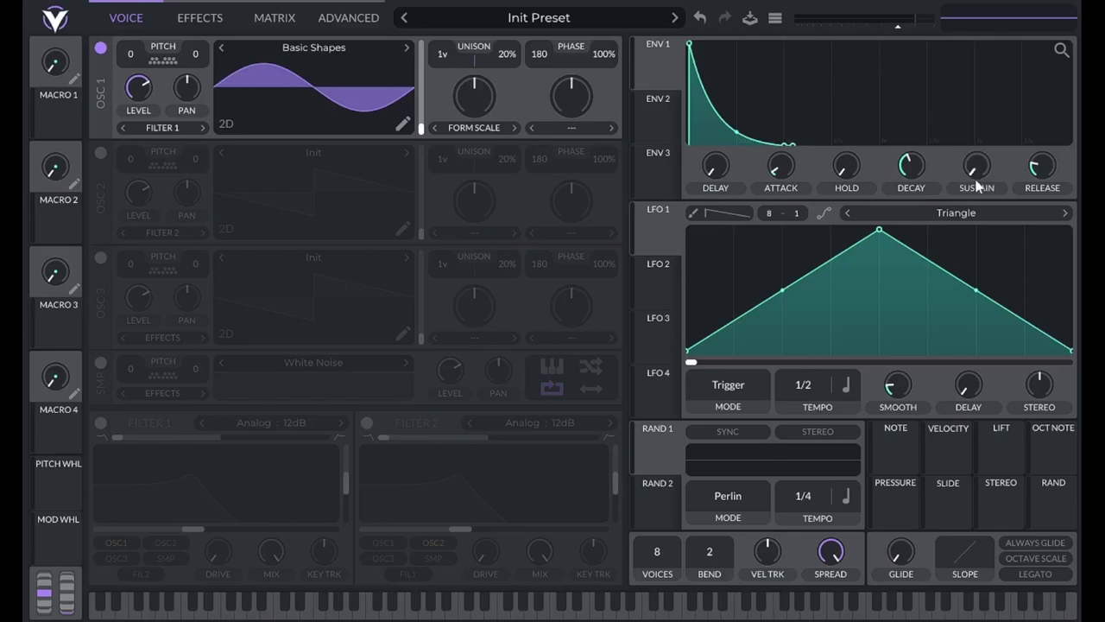
Step: Reshape ENV 1 by varying its attack length and raising the sustain level
left_click_drag(780, 177, 780, 148)
left_click_drag(976, 166, 974, 130)
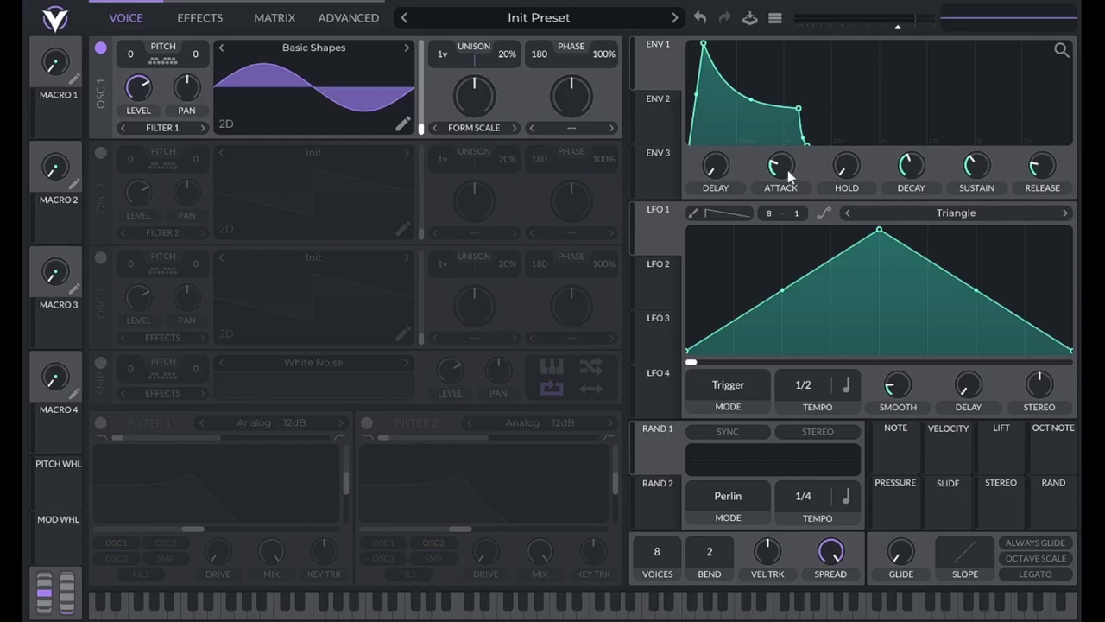
left_click_drag(788, 171, 784, 156)
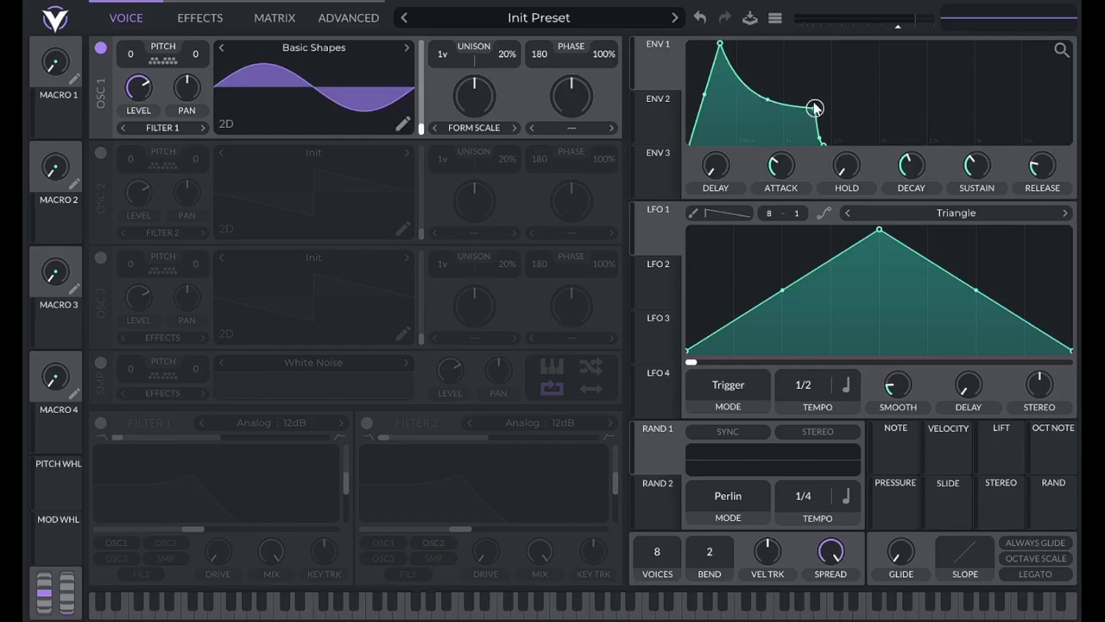
Step: Fine-tune ENV 1 to attack 0.000, sustain 1.000 and release about 0.089 seconds
scroll(1043, 170, "up", 3)
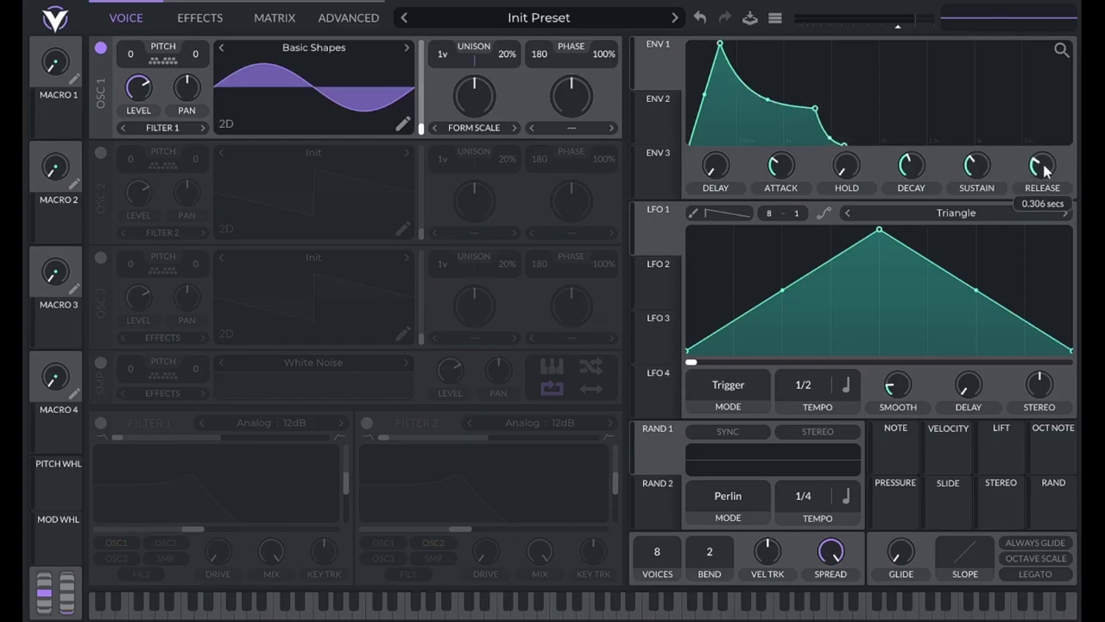
scroll(1043, 169, "up", 1)
scroll(975, 169, "up", 2)
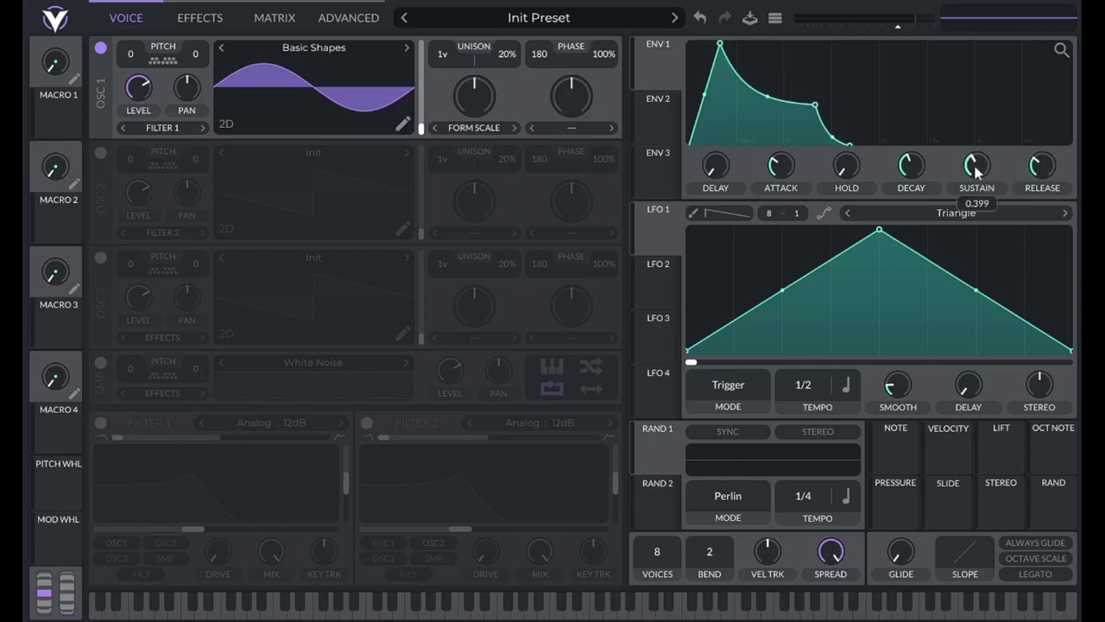
scroll(976, 170, "up", 2)
scroll(911, 168, "down", 2)
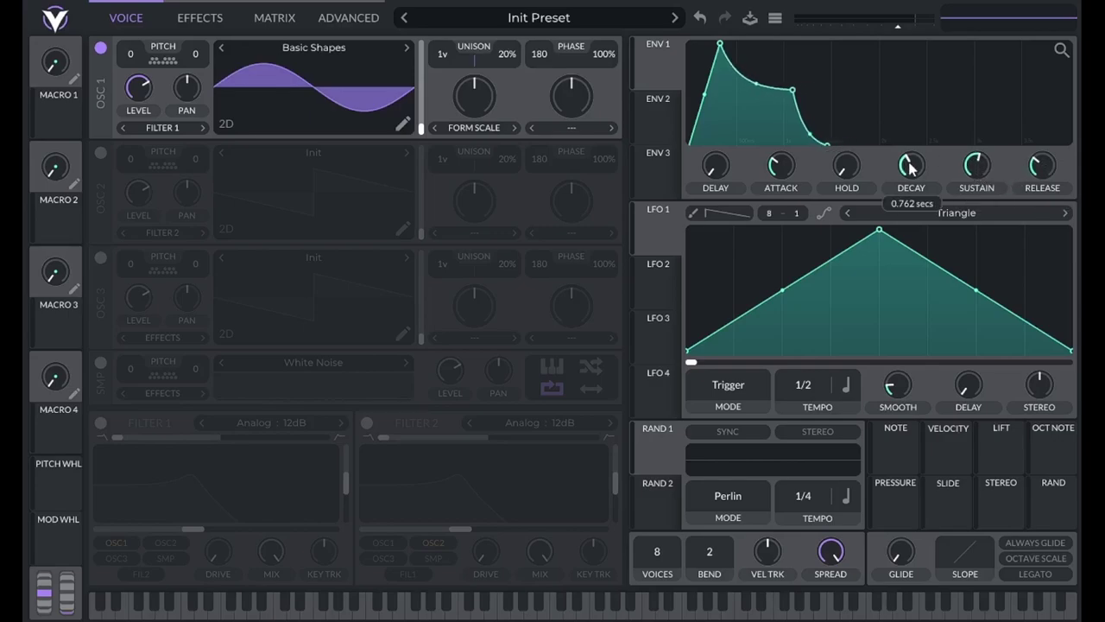
scroll(784, 172, "down", 3)
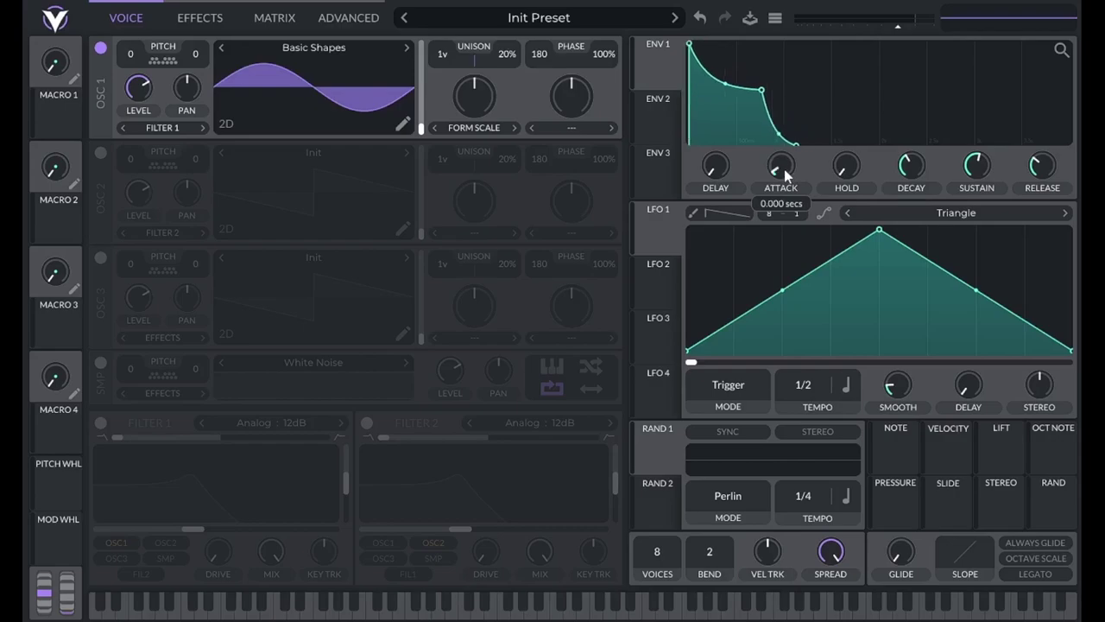
scroll(977, 168, "up", 3)
scroll(1041, 170, "down", 3)
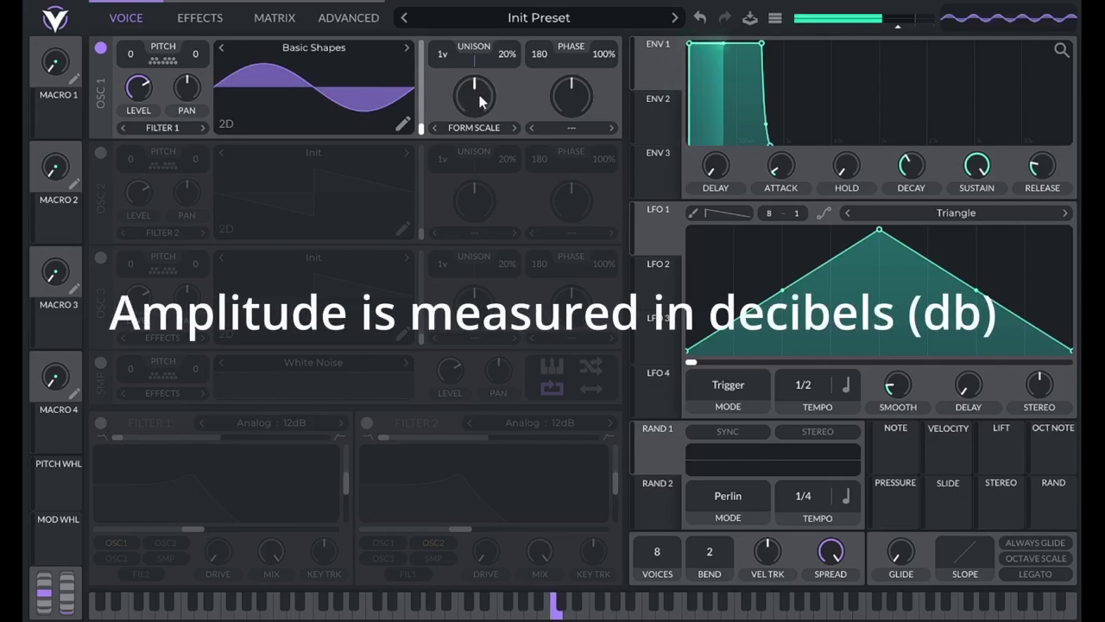
Step: Lower OSC 1's form scale (spectral morph) amount
mouse_move(481, 108)
left_mouse_down()
mouse_move(471, 129)
mouse_move(469, 107)
mouse_move(469, 131)
mouse_move(468, 103)
left_mouse_up()
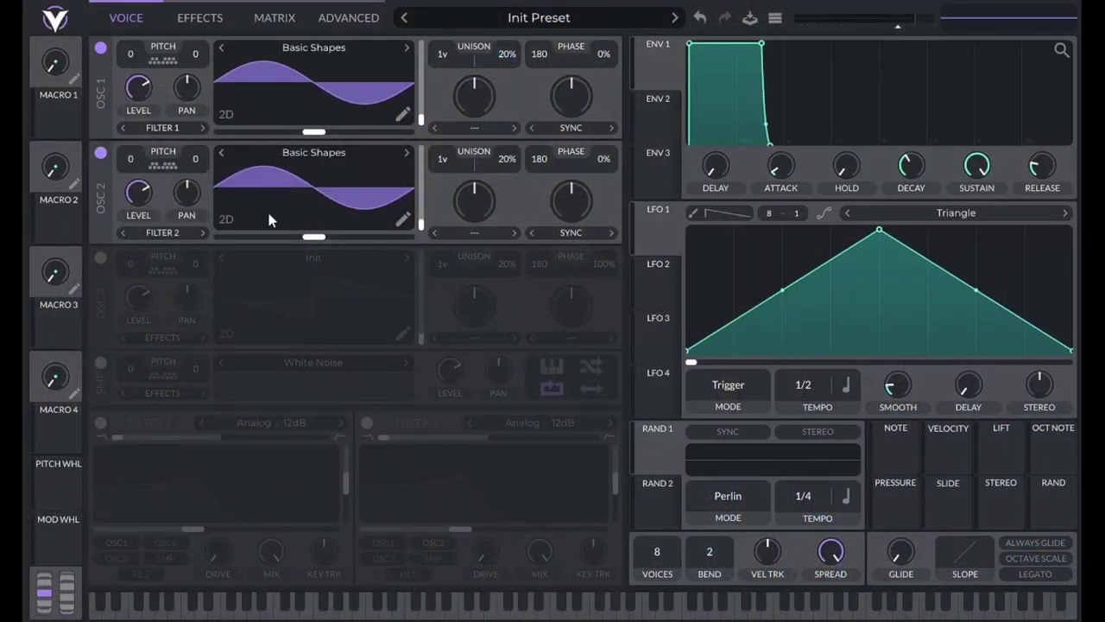
left_click_drag(313, 236, 204, 250)
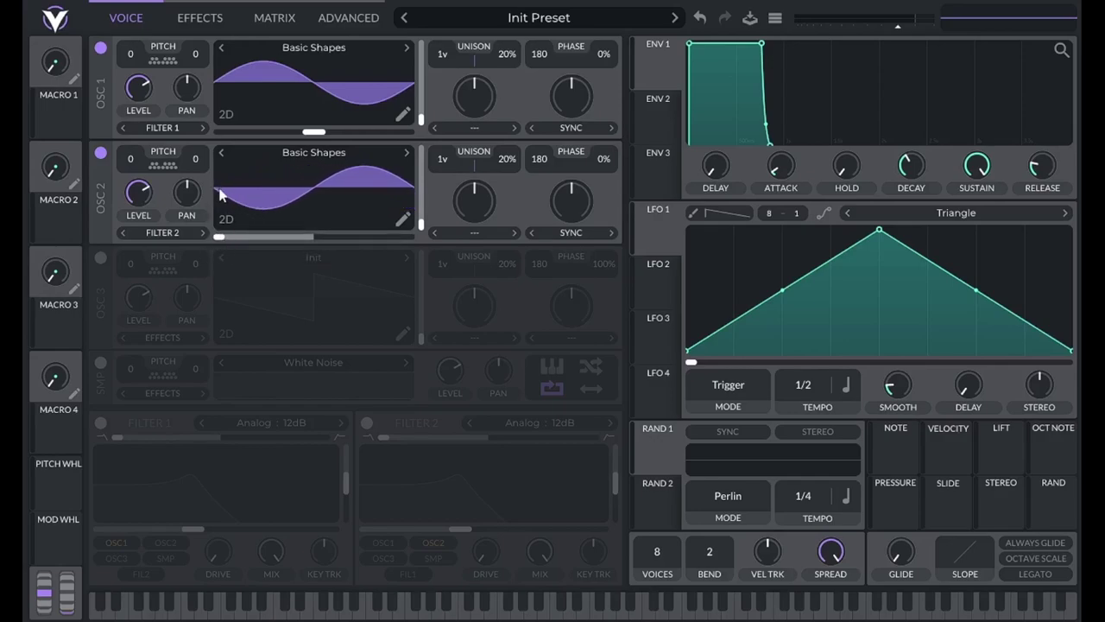
double_click(222, 237)
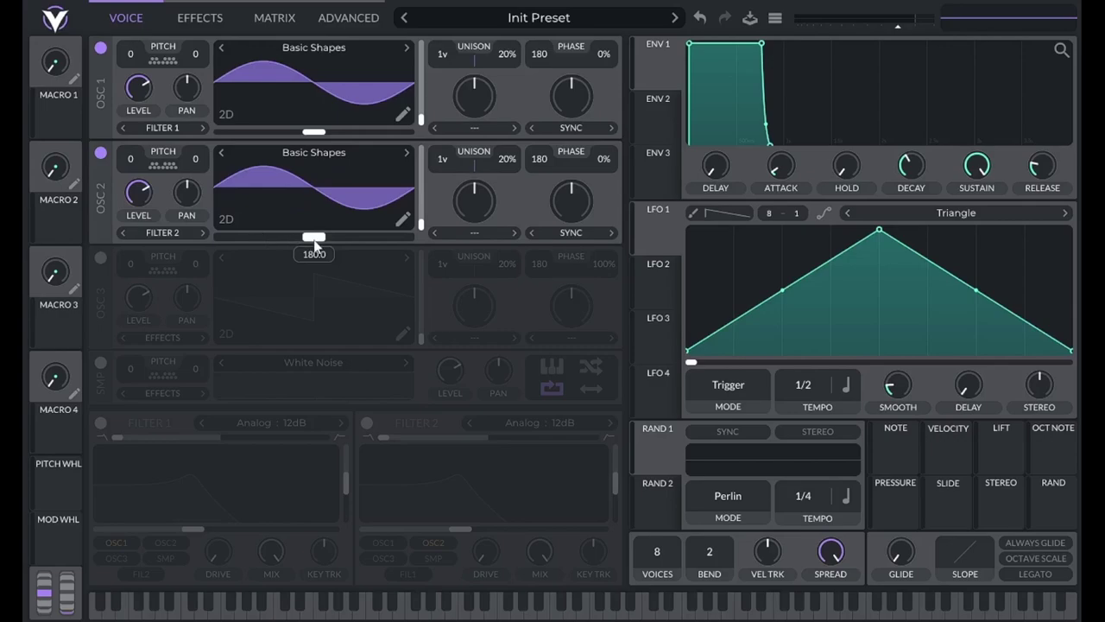
left_click_drag(315, 246, 190, 244)
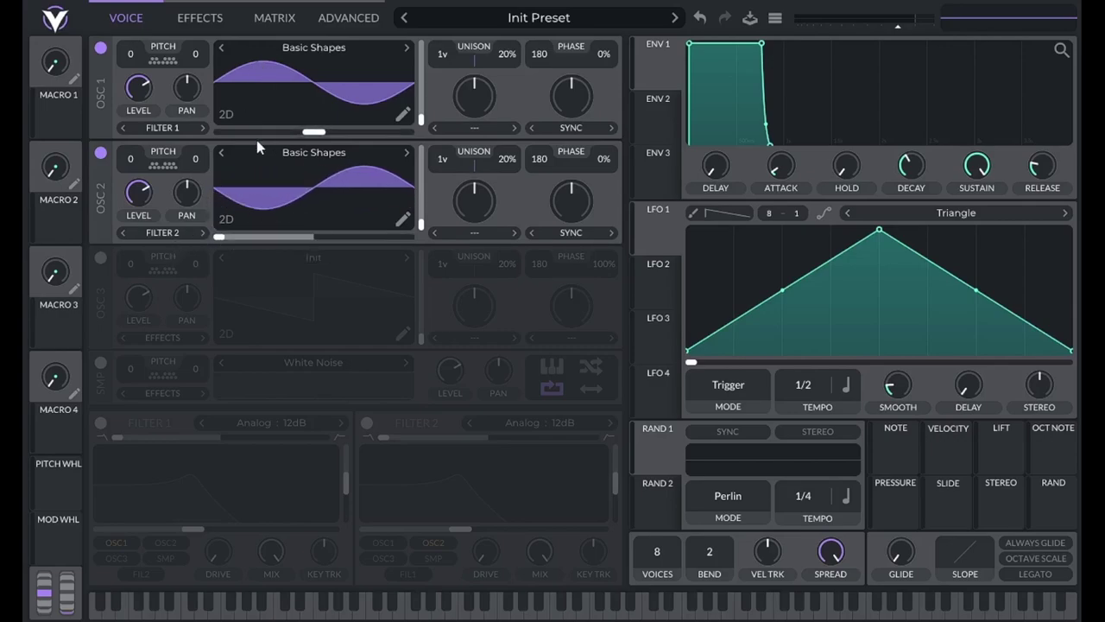
key("a")
left_click(553, 604)
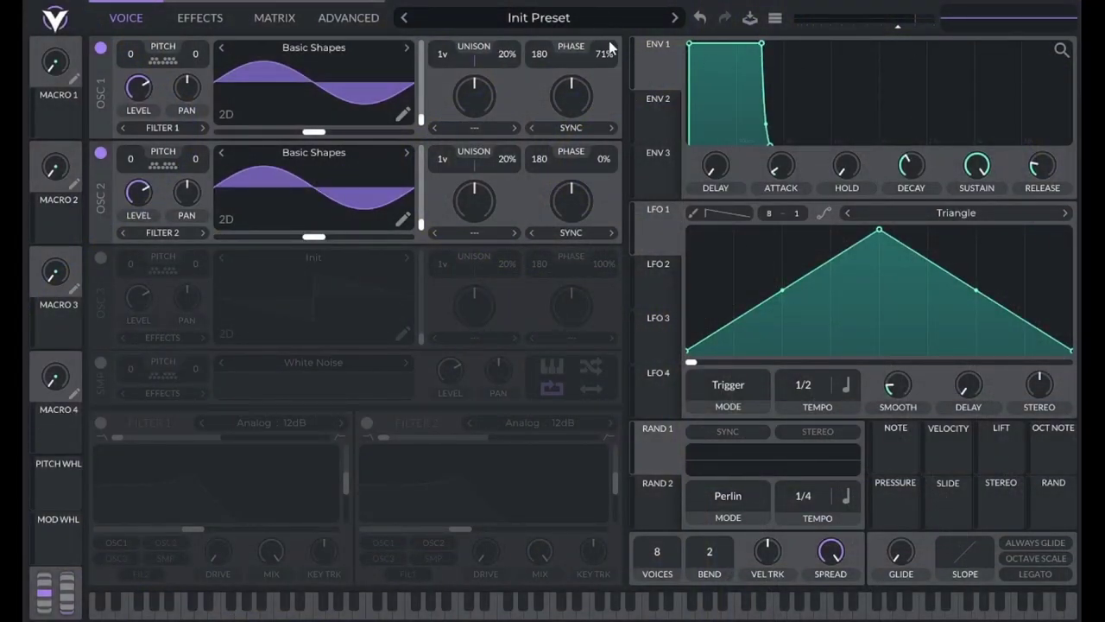
Step: Raise OSC 1 and OSC 2 phase randomization to 100%, then play the 'a' note twice
left_click_drag(602, 59, 601, 25)
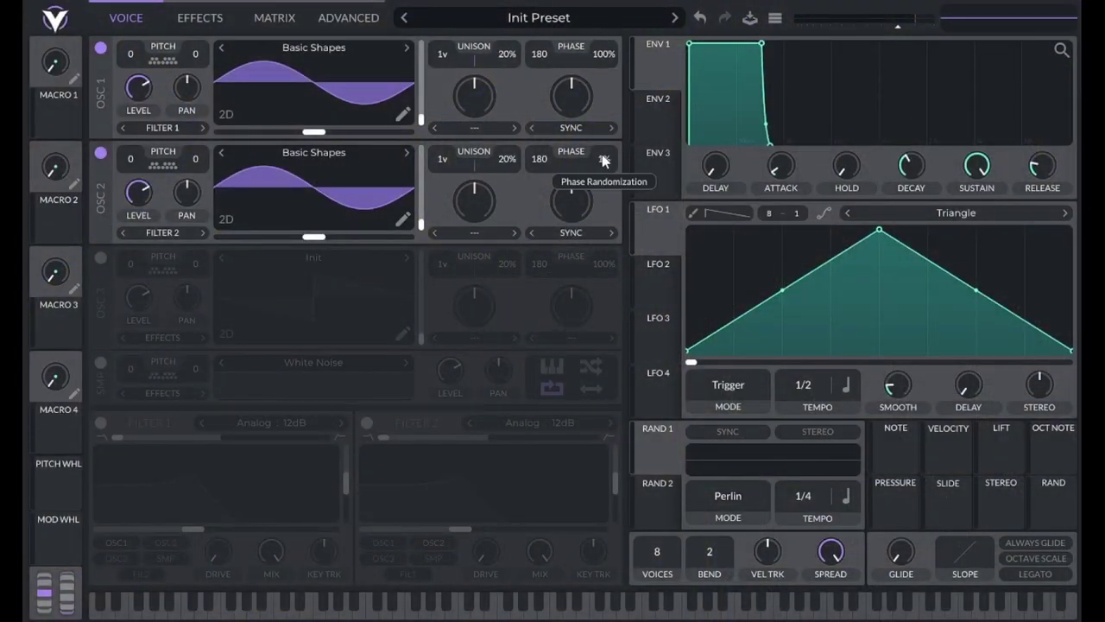
left_click_drag(602, 157, 602, 60)
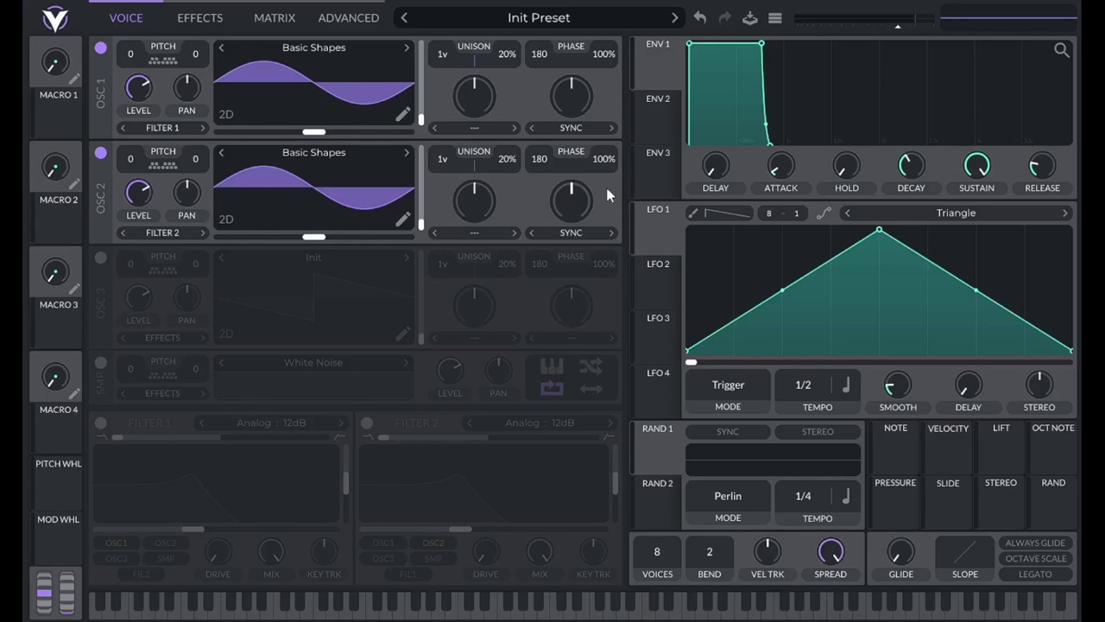
key("a")
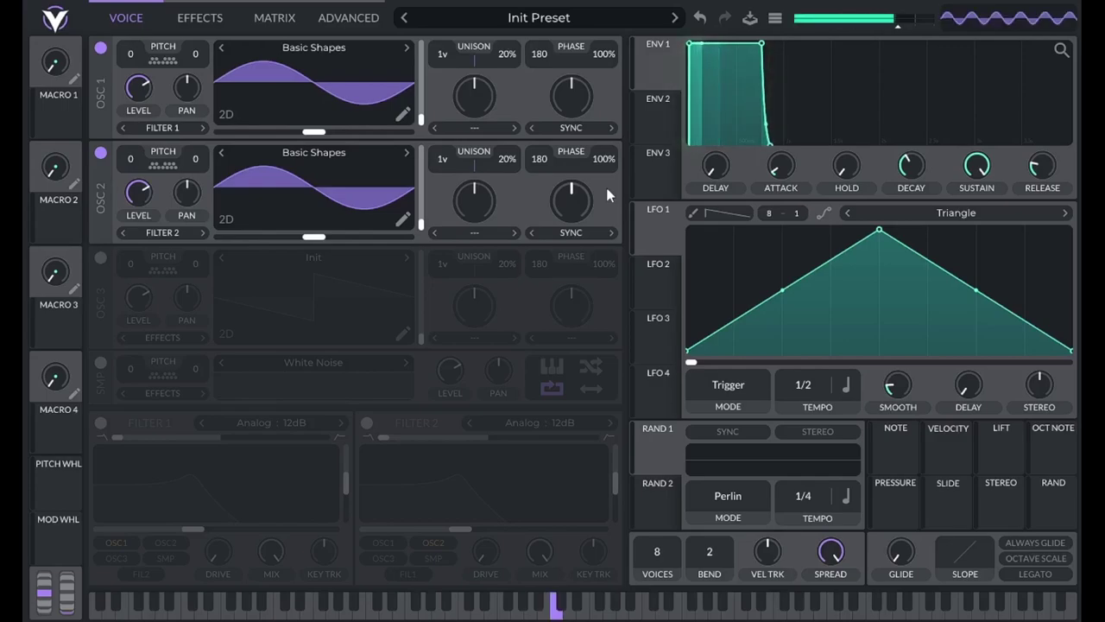
key("a")
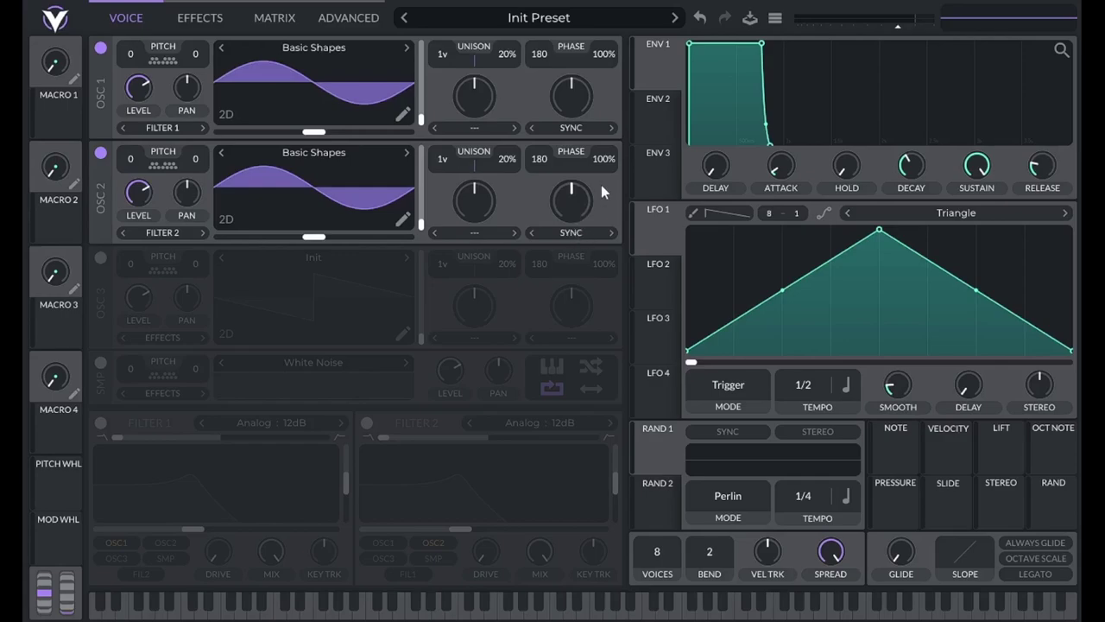
Step: Bring OSC 2 and OSC 1 phase randomization back to 0%, adjusting phase offsets along the way
left_click_drag(607, 158, 615, 461)
left_click_drag(591, 66, 553, 162)
left_click_drag(540, 53, 539, 65)
left_click_drag(539, 158, 386, 237)
mouse_move(313, 238)
left_mouse_down()
mouse_move(362, 242)
mouse_move(234, 239)
mouse_move(320, 238)
left_mouse_up()
Step: Set OSC 2's spectral morph to None and reset both oscillators' phase to 180
left_click(571, 232)
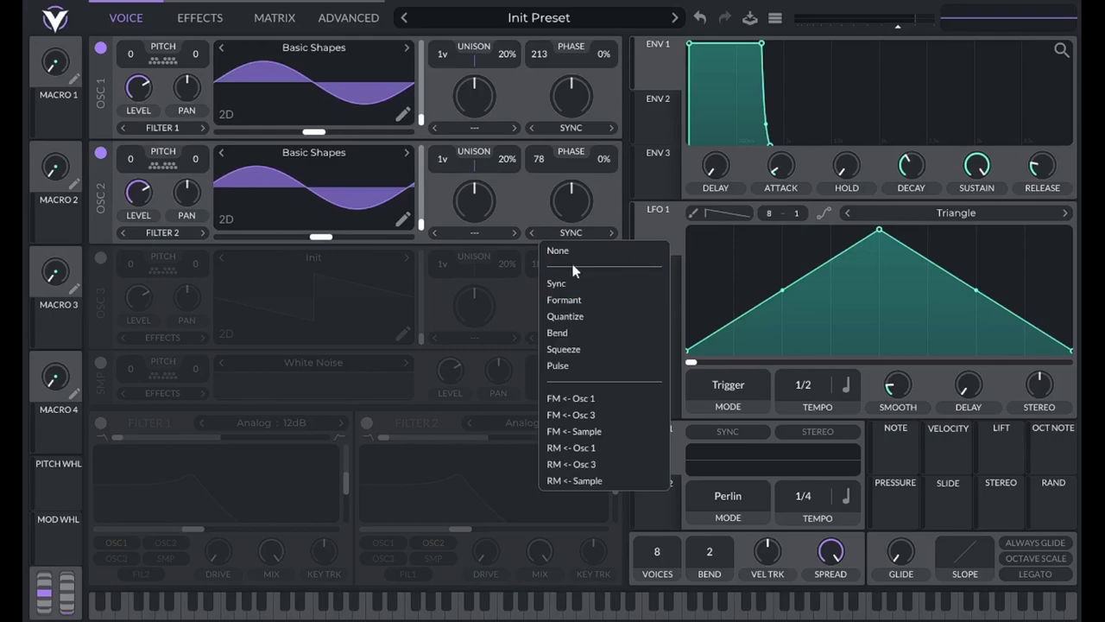
left_click(571, 250)
left_click_drag(531, 159, 544, 123)
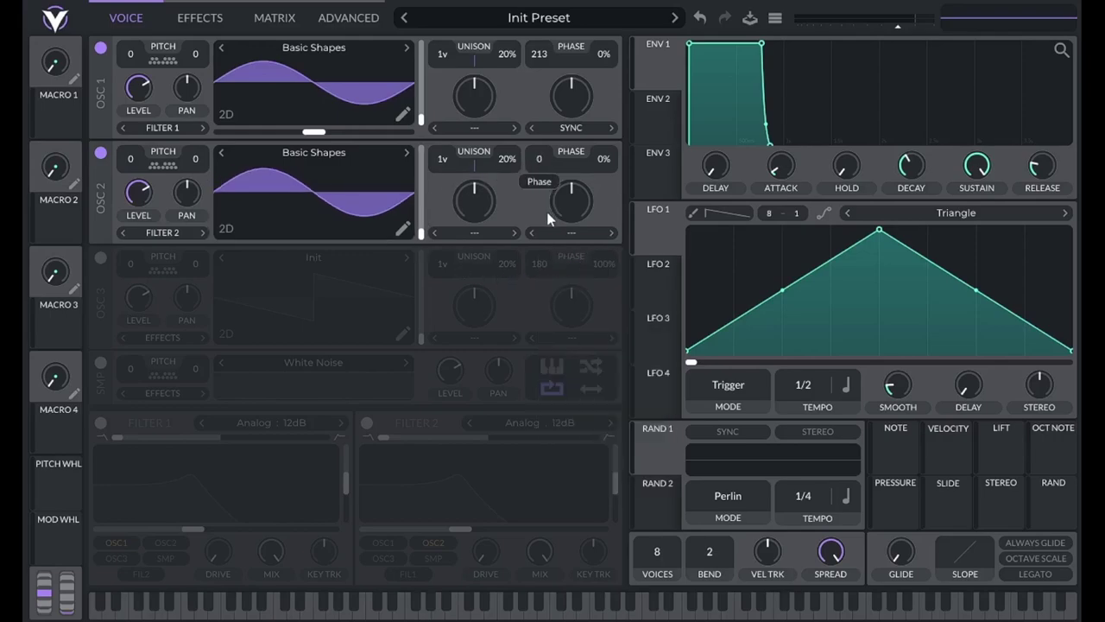
double_click(541, 165)
double_click(545, 57)
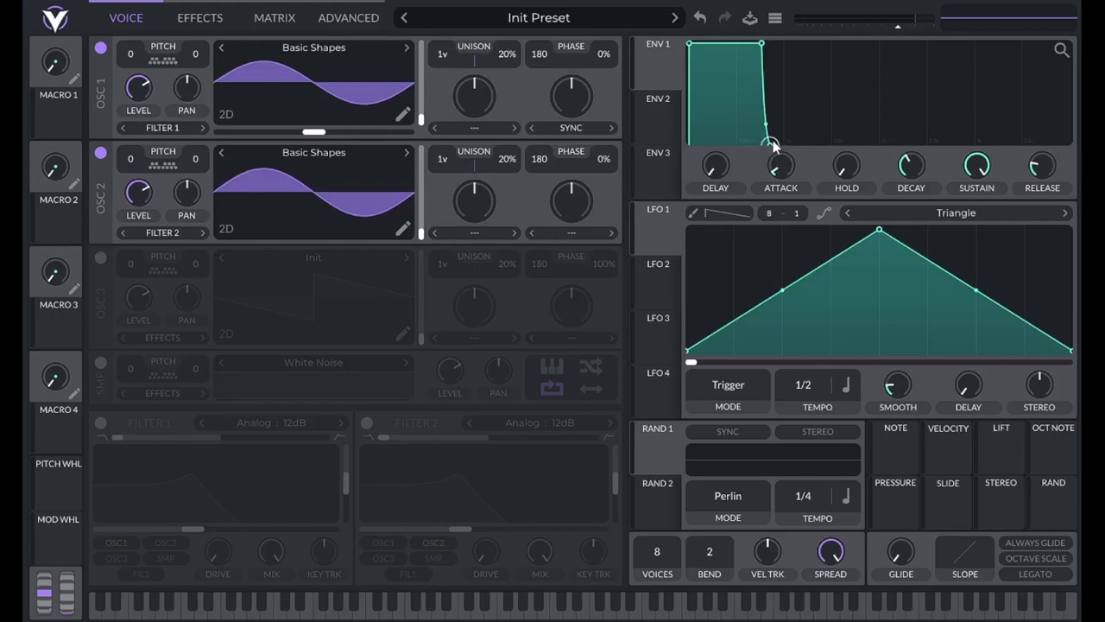
Step: Give ENV 1 a short attack, quick decay and a slightly lowered mid-level sustain
mouse_move(789, 177)
left_mouse_down()
mouse_move(791, 158)
mouse_move(792, 168)
left_mouse_up()
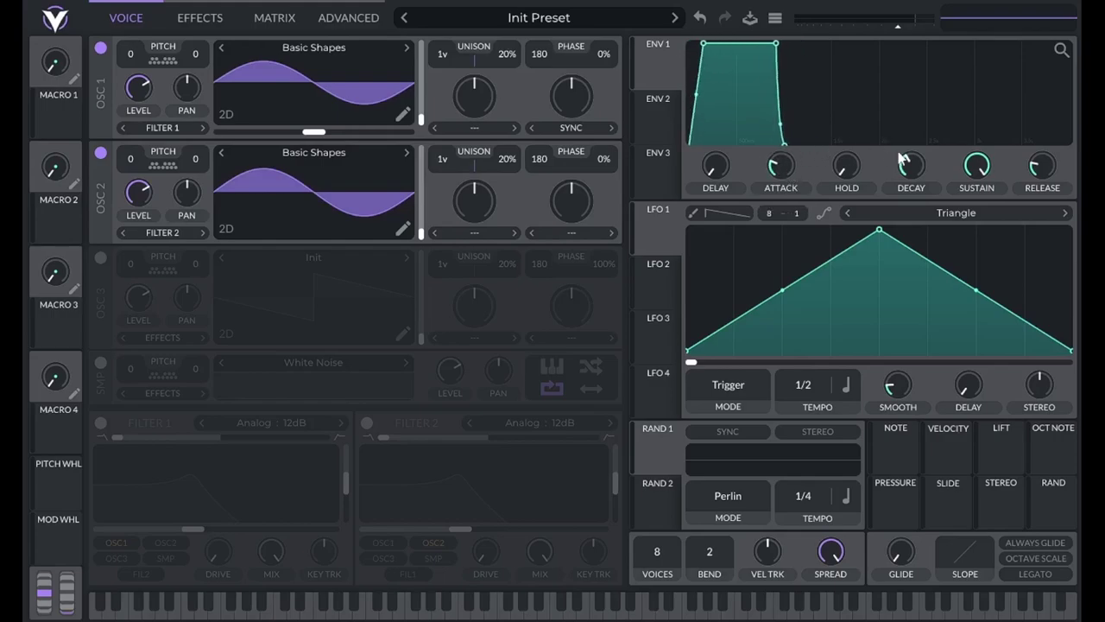
left_click_drag(911, 164, 1024, 173)
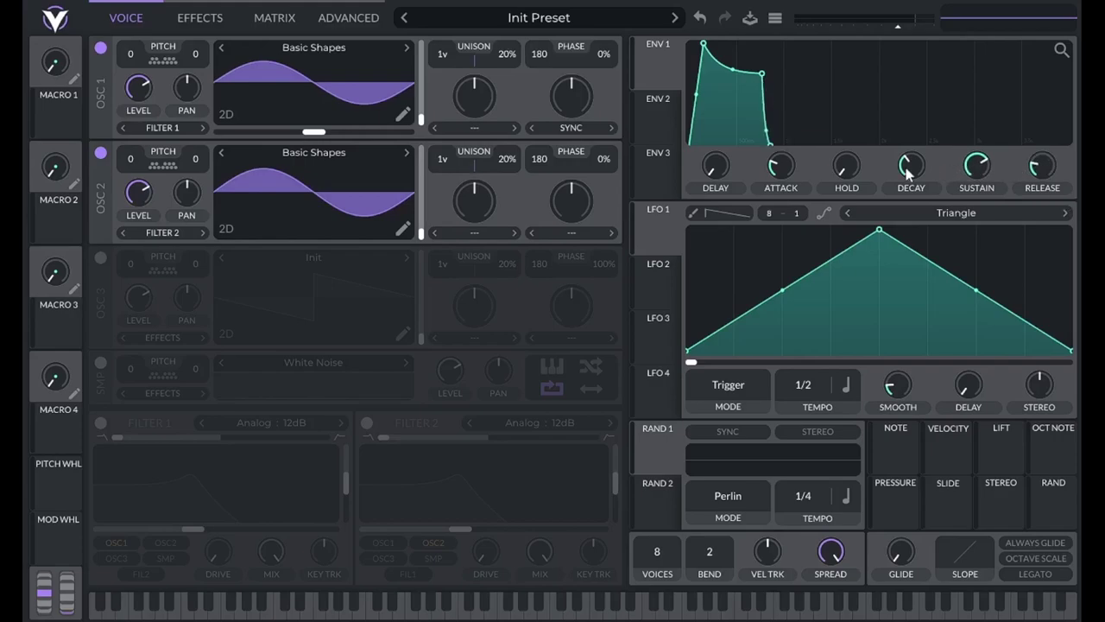
mouse_move(975, 168)
mouse_move(974, 168)
left_mouse_down()
mouse_move(970, 202)
mouse_move(967, 164)
left_mouse_up()
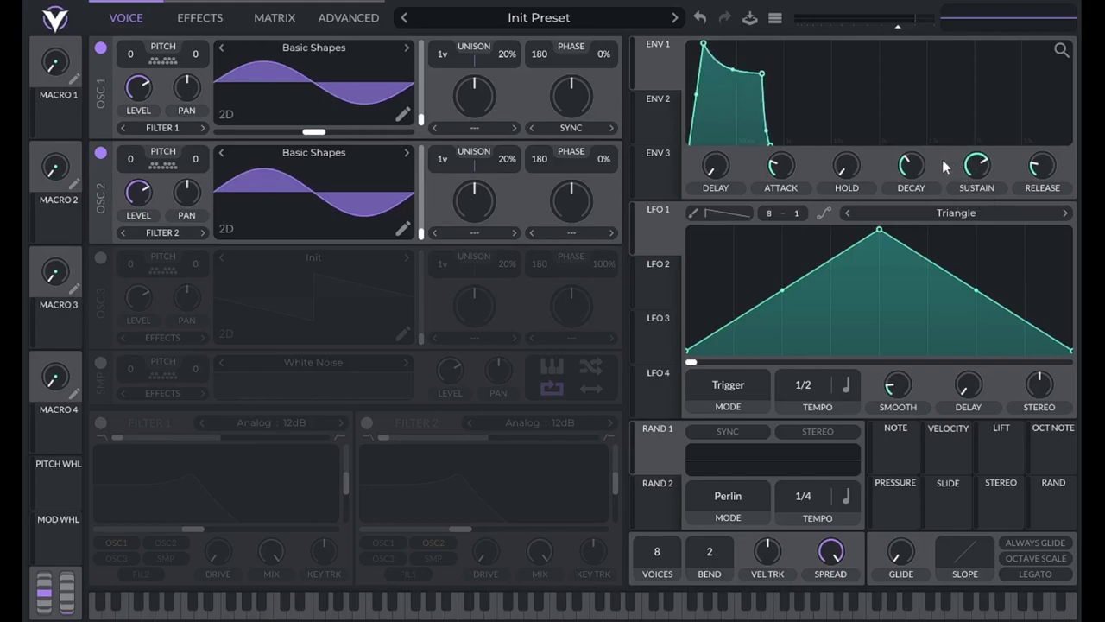